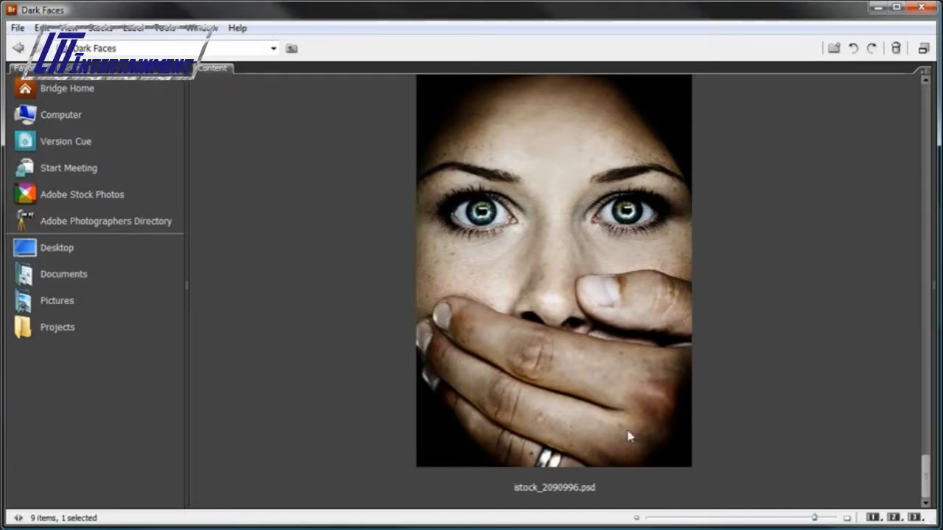
Search the stock.xchng photo site for "engine" photos
left_click_drag(926, 478, 929, 106)
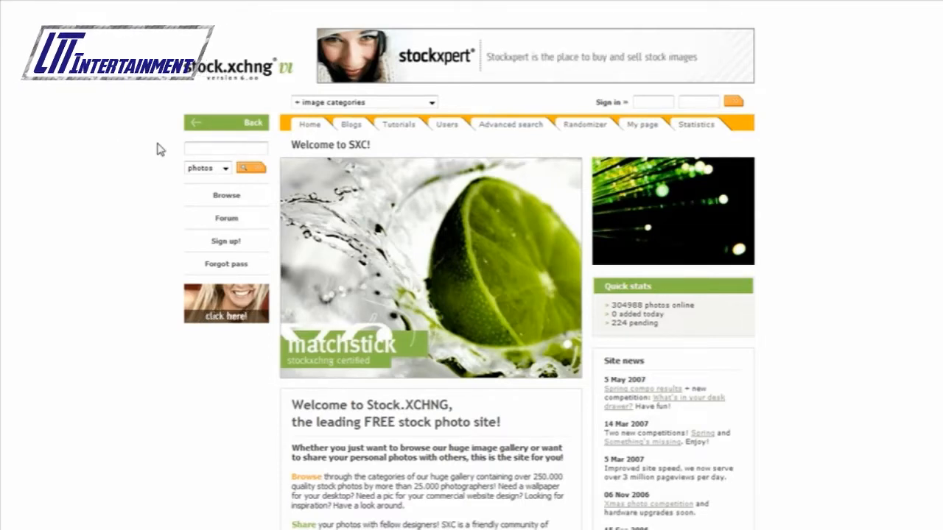
left_click(202, 142)
type("en")
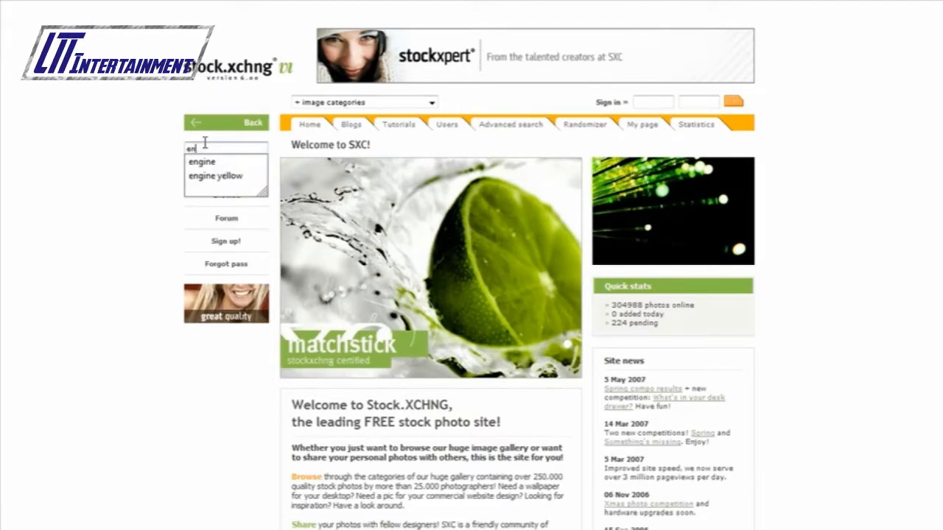
left_click(203, 163)
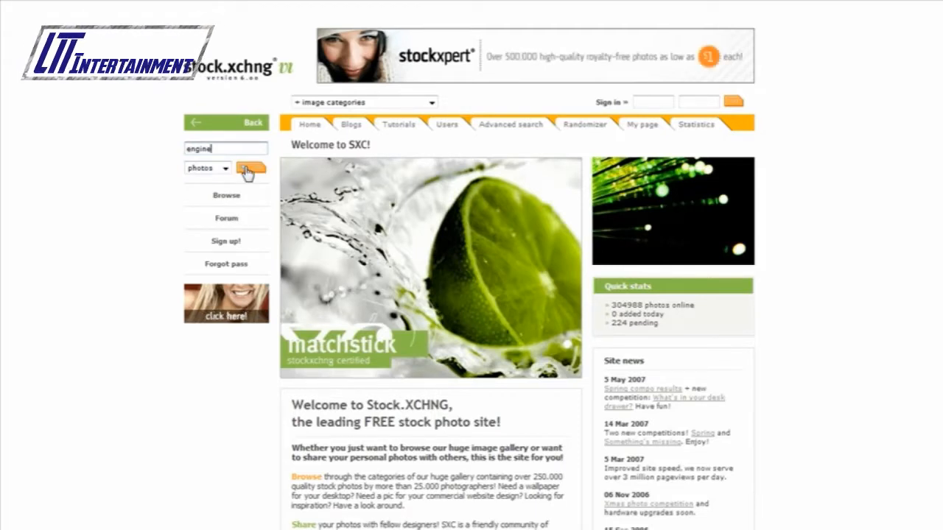
left_click(248, 171)
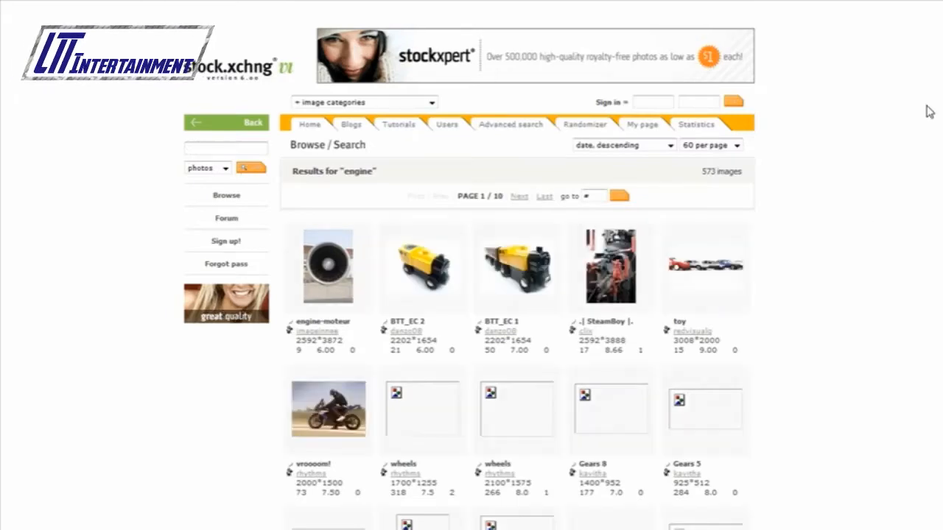
Examine the engine photo results for mechanical parts usable in the composite
scroll(515, 294, "down", 4)
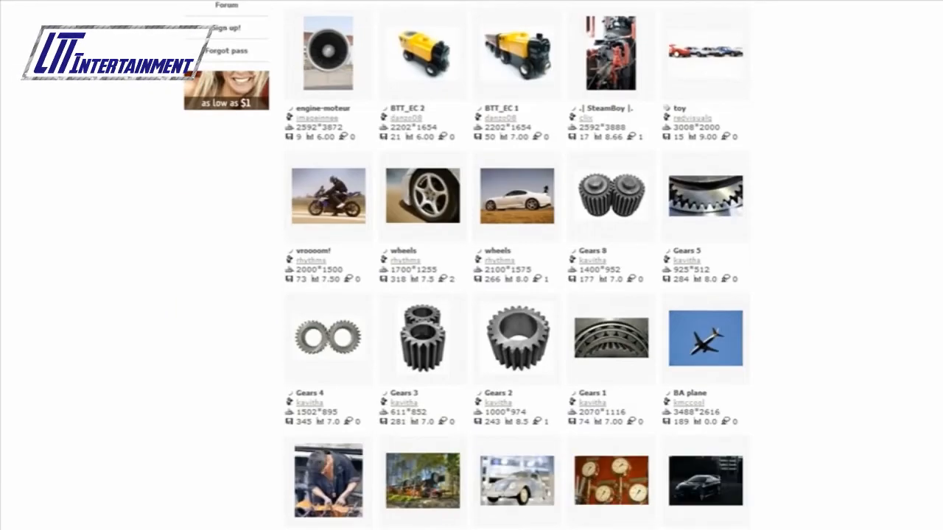
scroll(515, 295, "up", 3)
scroll(515, 294, "down", 6)
scroll(928, 277, "down", 5)
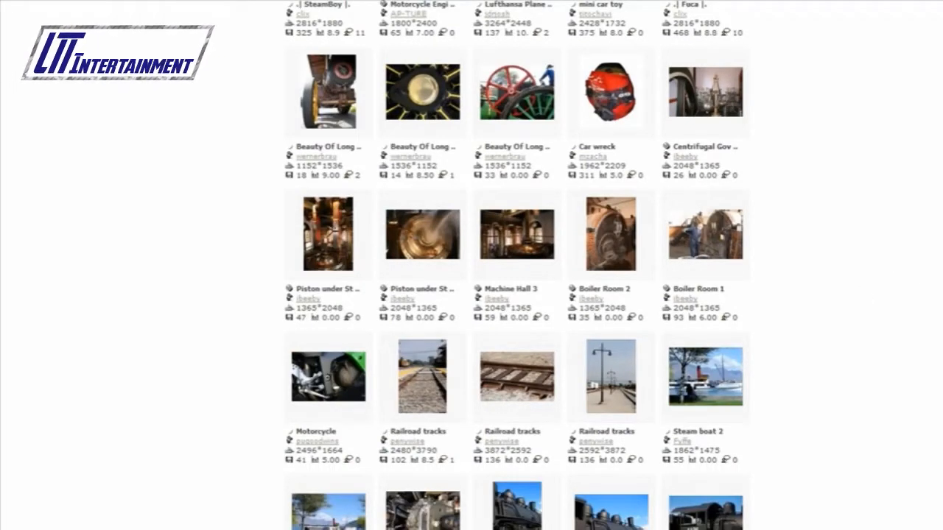
scroll(747, 393, "down", 3)
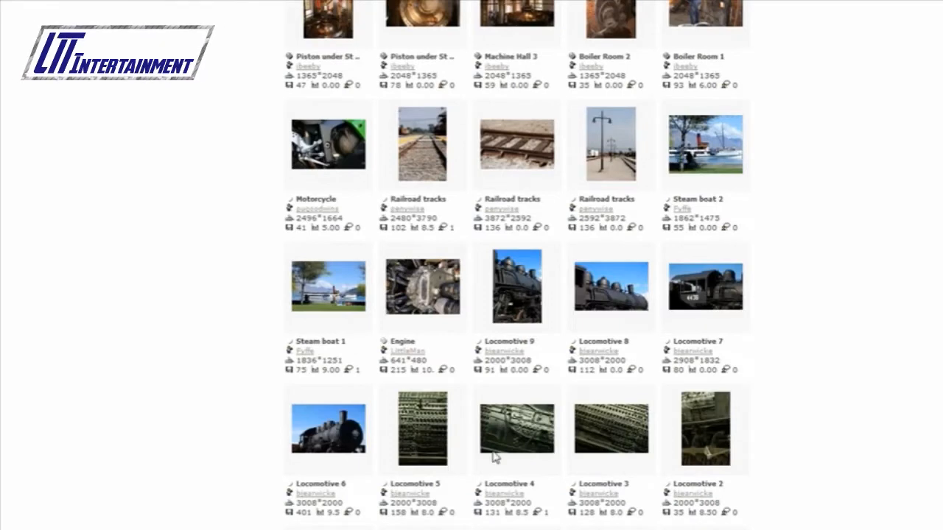
scroll(532, 284, "down", 2)
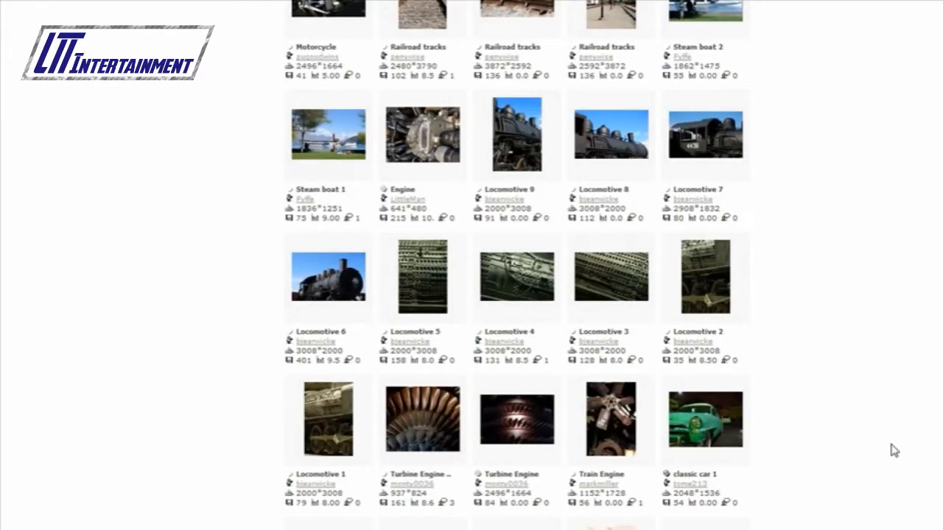
scroll(515, 266, "up", 1)
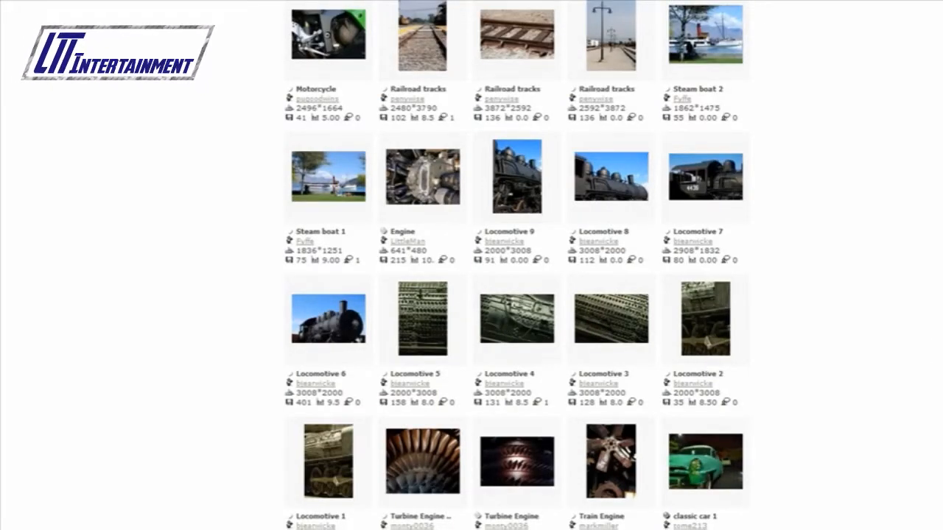
scroll(515, 265, "up", 5)
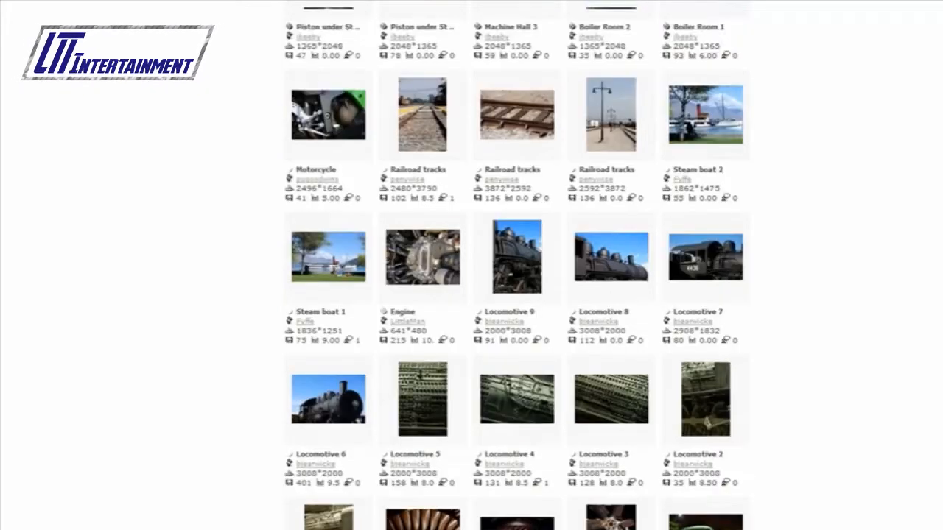
scroll(515, 266, "up", 12)
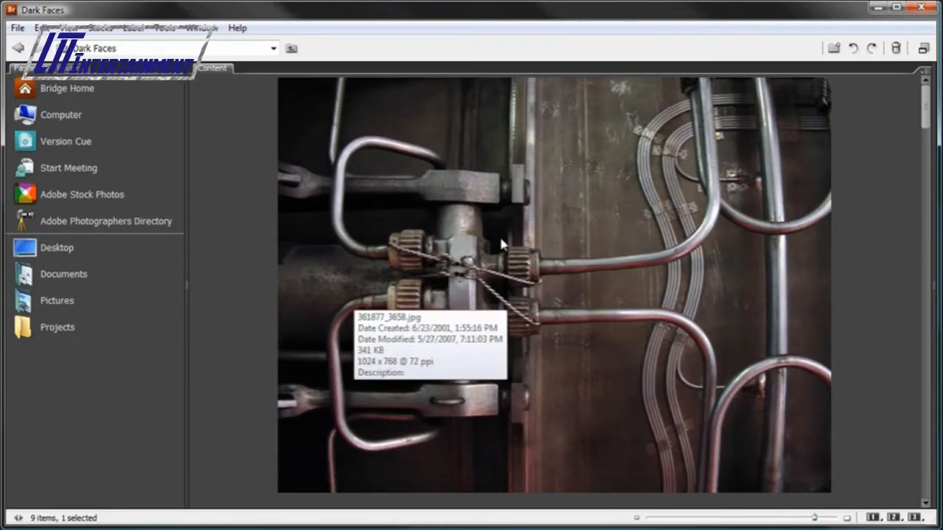
In Adobe Bridge, look through the Dark Faces folder from the engine source images to the finished handover.psd composite
left_click_drag(926, 107, 921, 283)
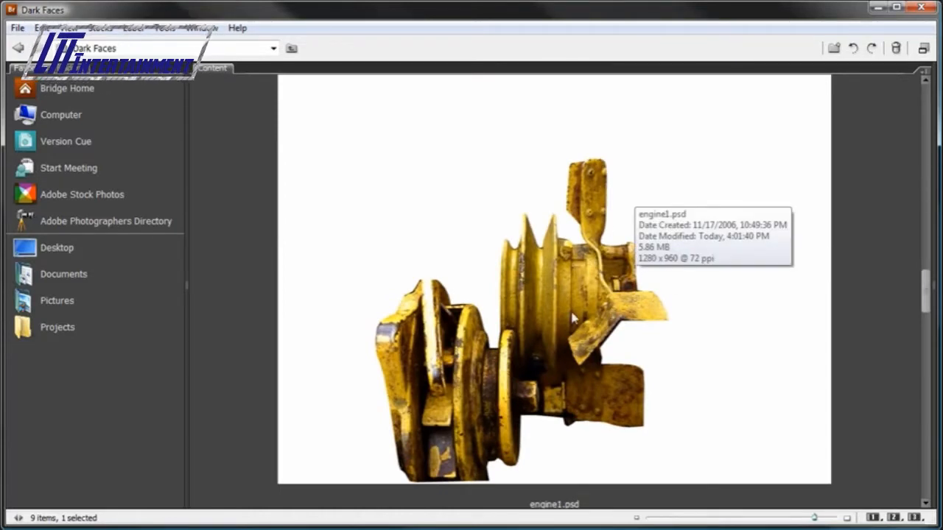
left_click_drag(930, 287, 919, 374)
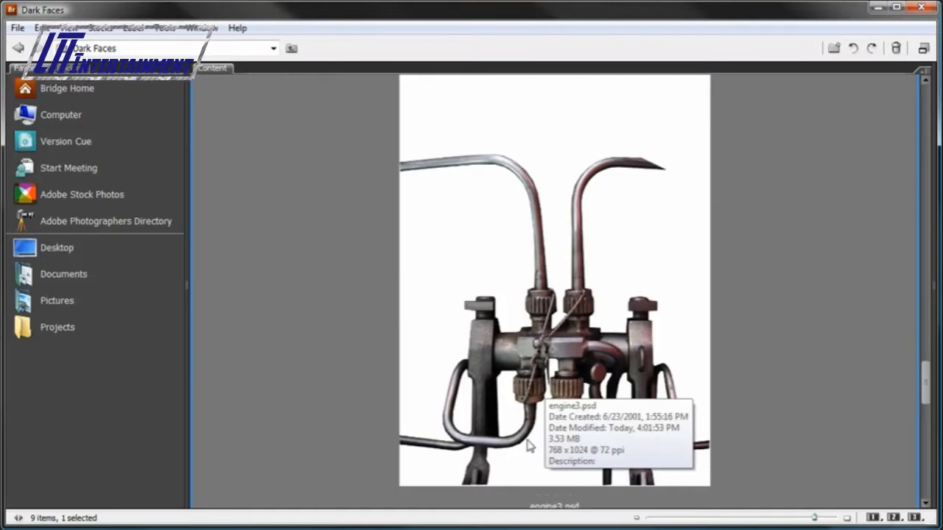
left_click_drag(925, 398, 921, 440)
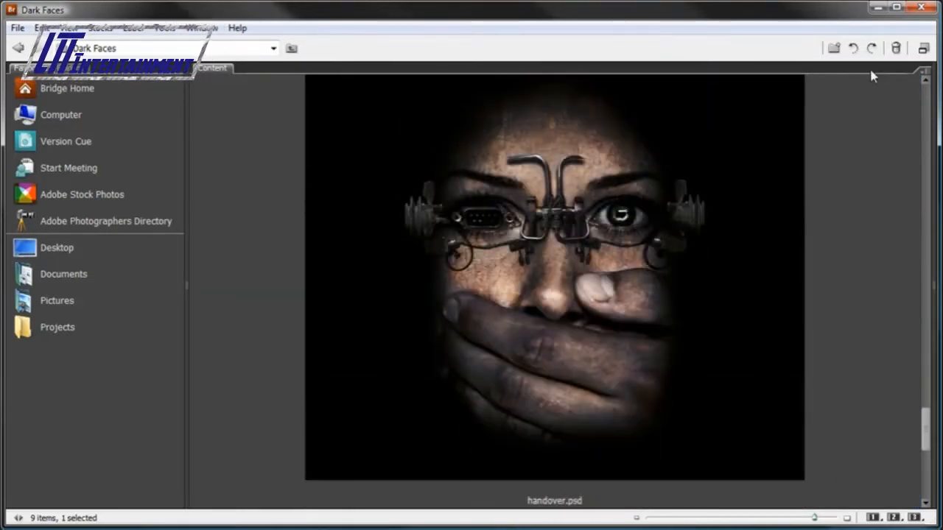
Switch to Photoshop, maximize the handover.psd document and show it at 25% zoom with the face centred
left_click(876, 10)
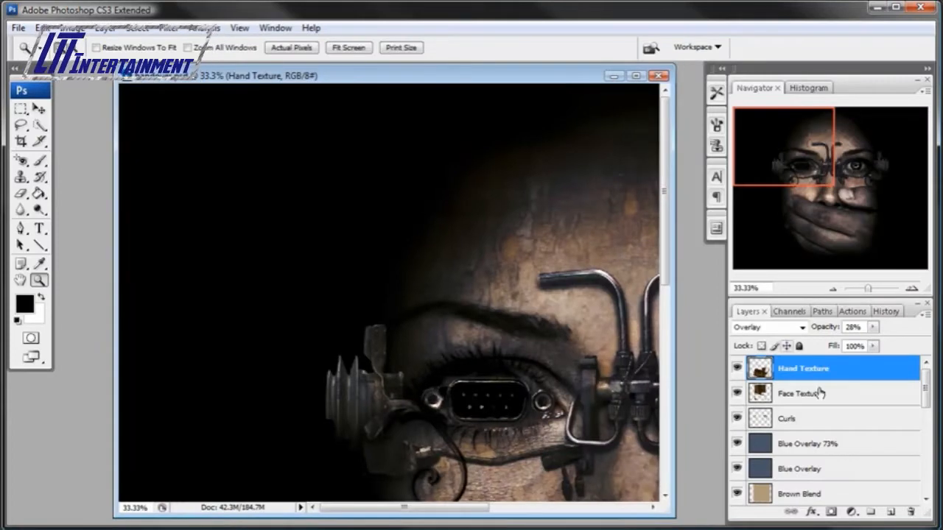
left_click(910, 289)
left_click(910, 289)
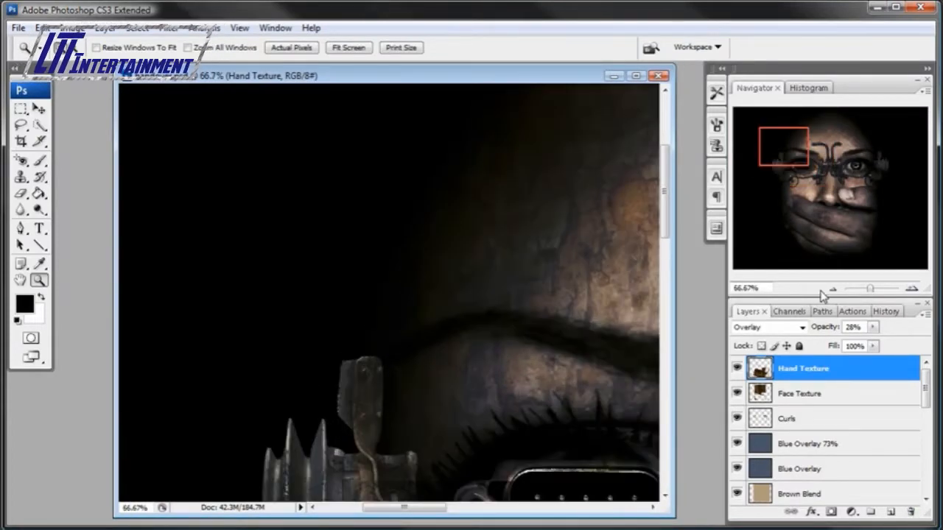
left_click(833, 288)
left_click(833, 288)
left_click(833, 289)
left_click_drag(543, 346, 431, 265)
left_click(634, 76)
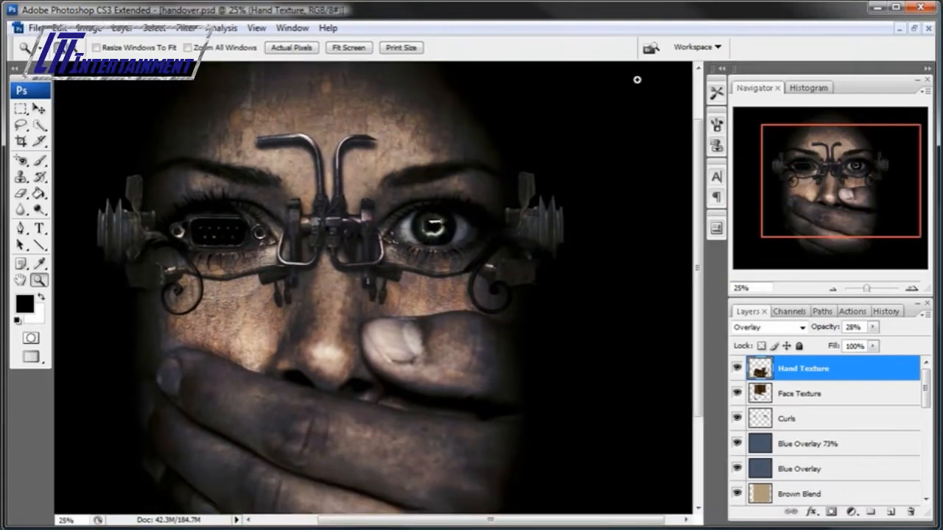
left_click_drag(445, 185, 477, 175)
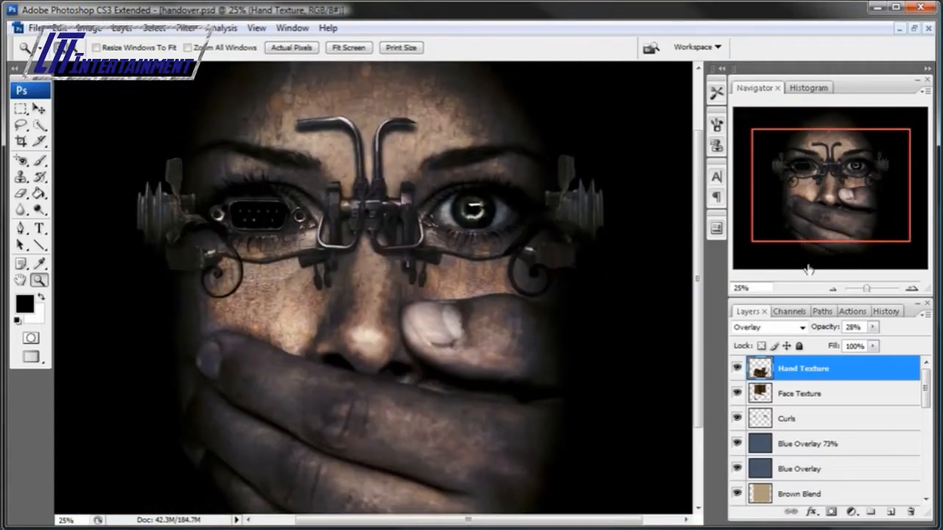
Shrink the Navigator to give the Layers palette more height and look through the layer stack
left_click_drag(809, 299, 805, 184)
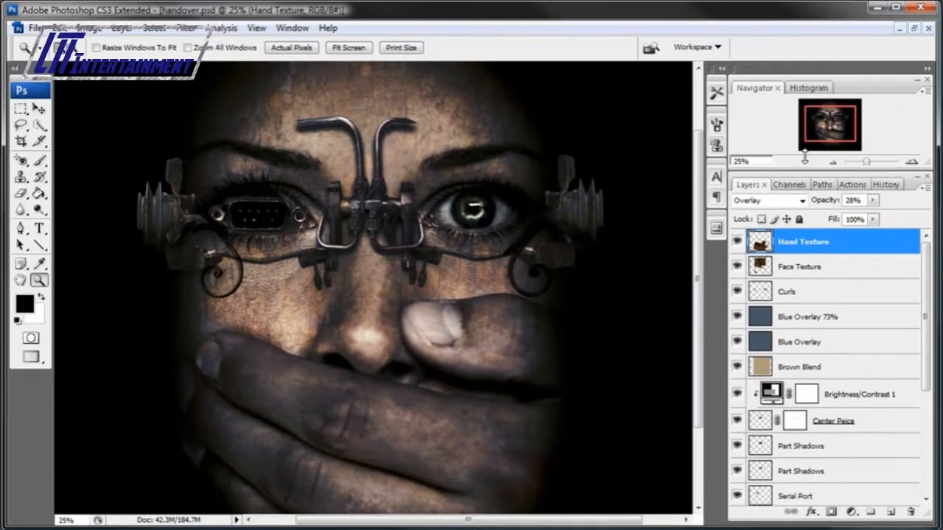
left_click_drag(925, 254, 910, 279)
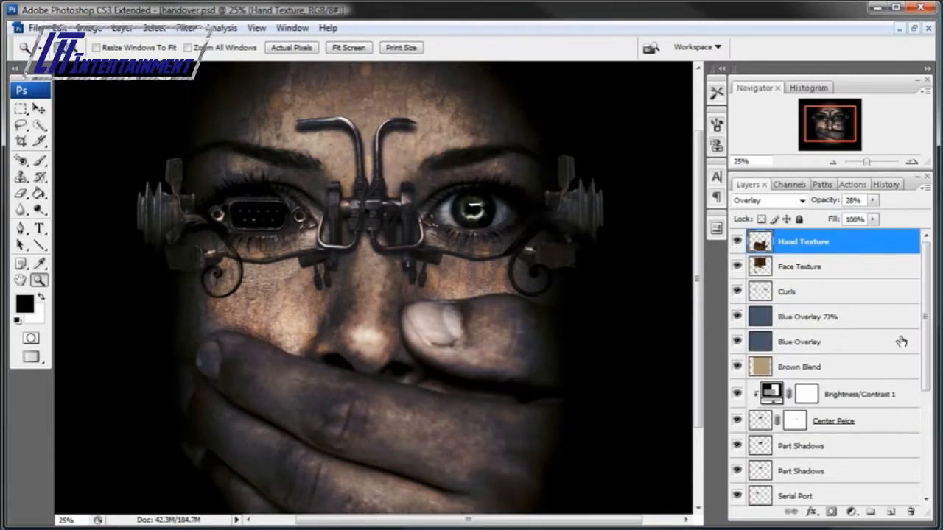
left_click_drag(927, 299, 920, 276)
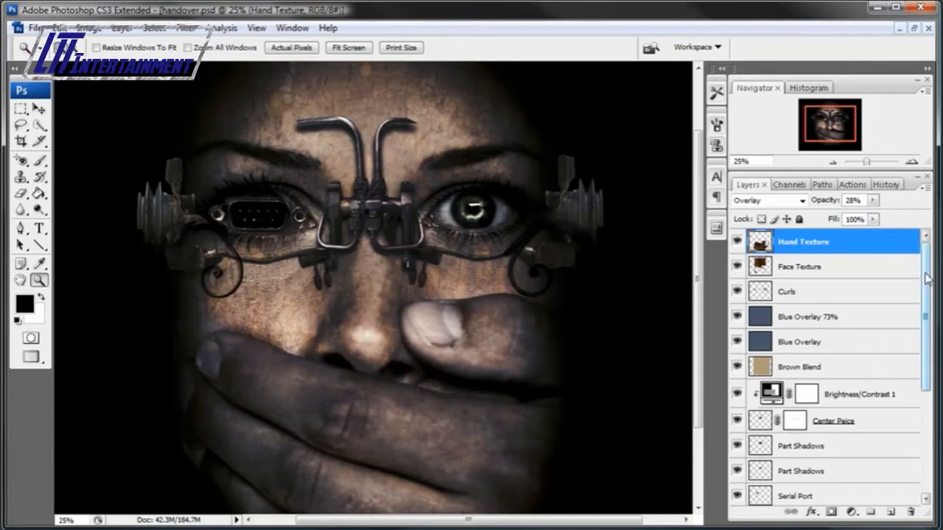
left_click_drag(927, 278, 927, 243)
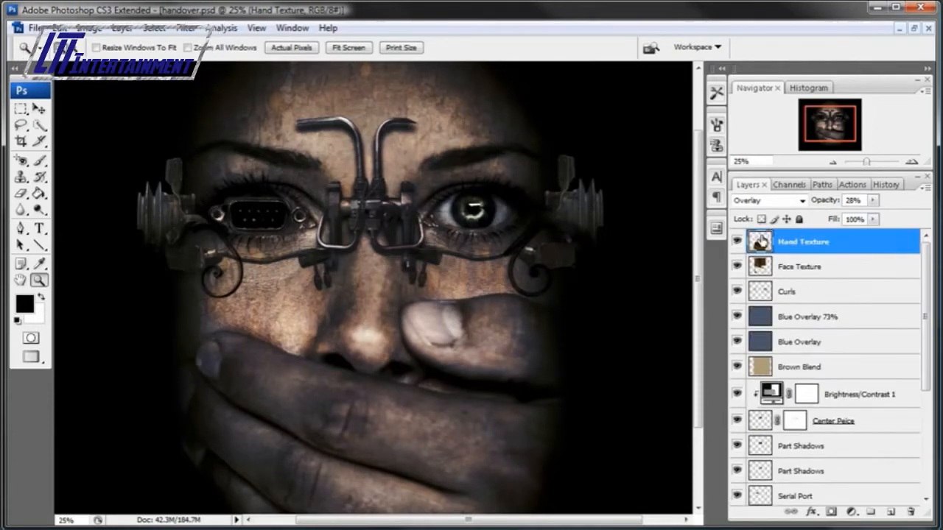
Hide all layers from Hand Texture down to Face Shadows, leaving only Stock Image and Layer 10 showing
left_click_drag(737, 240, 737, 472)
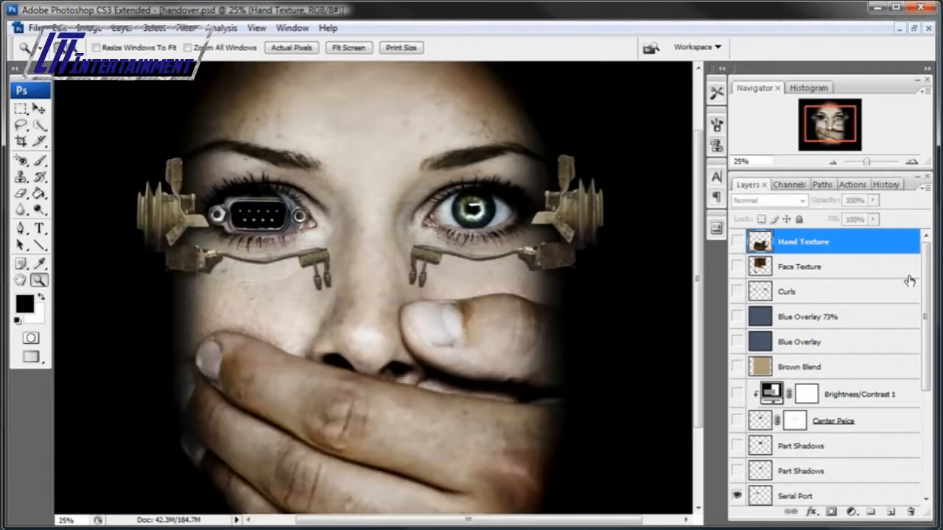
left_click_drag(926, 280, 926, 442)
left_click_drag(736, 311, 738, 443)
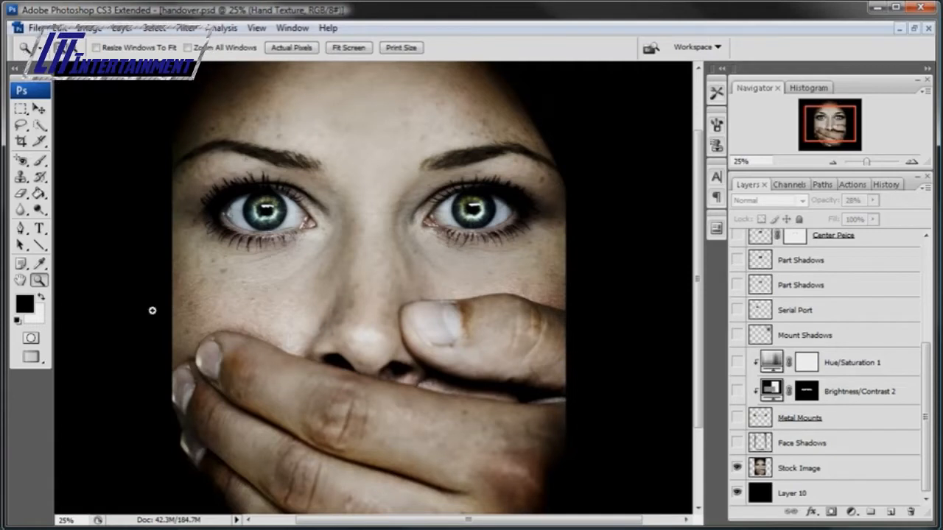
Toggle the Face Shadows layer on and off to compare its effect on the whole image, and select that layer
left_click(833, 162)
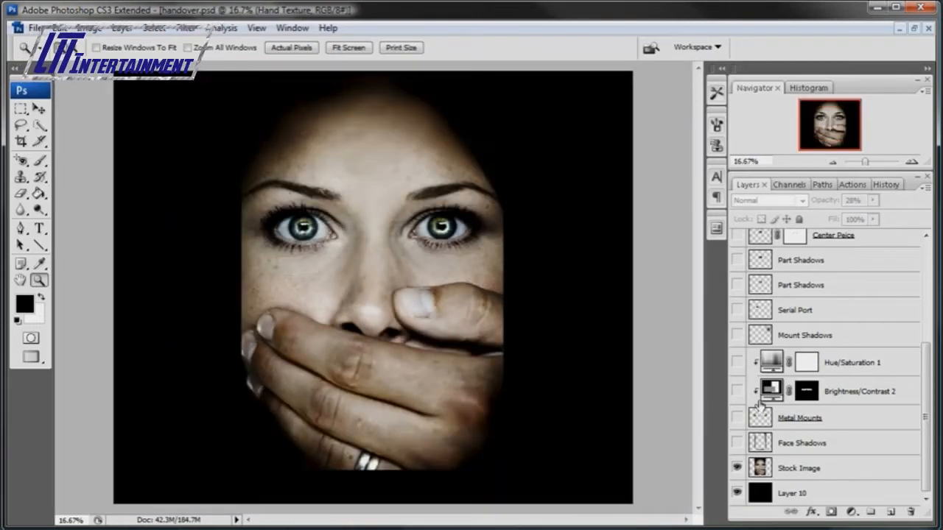
left_click(737, 443)
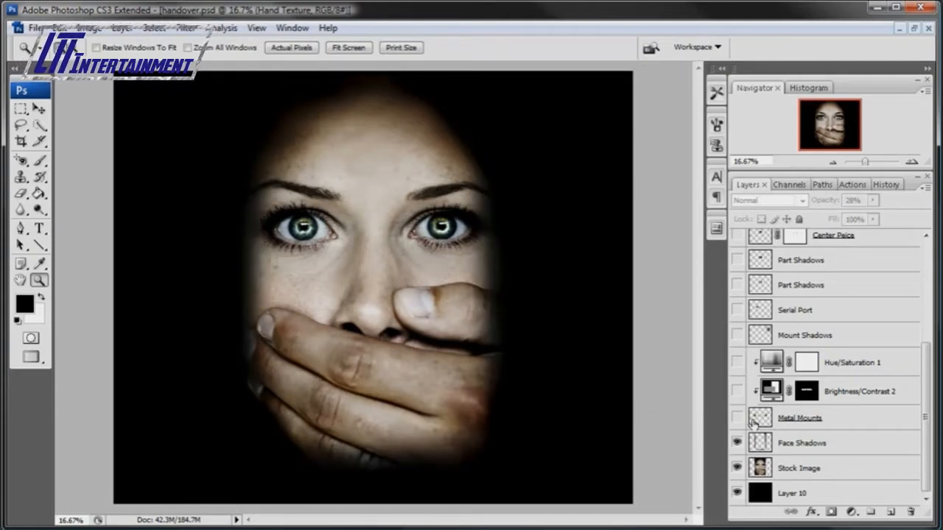
left_click(737, 442)
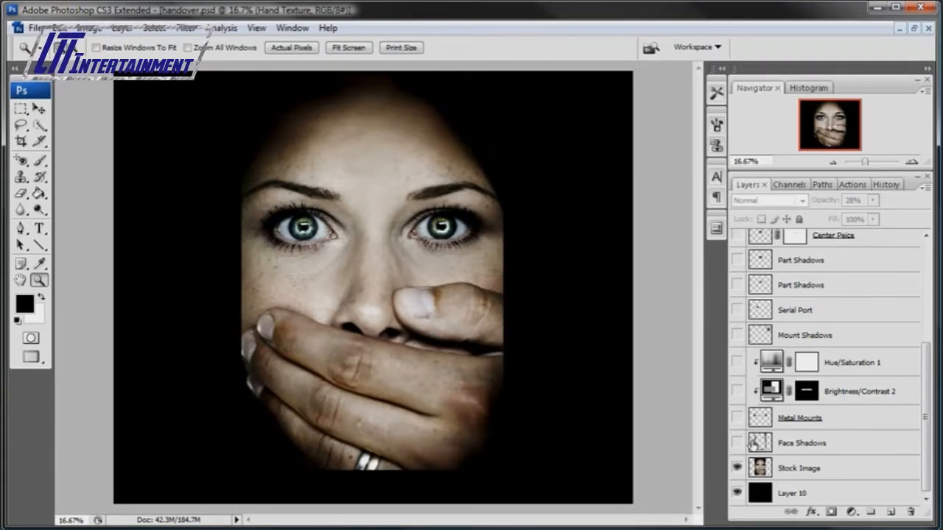
left_click(845, 446)
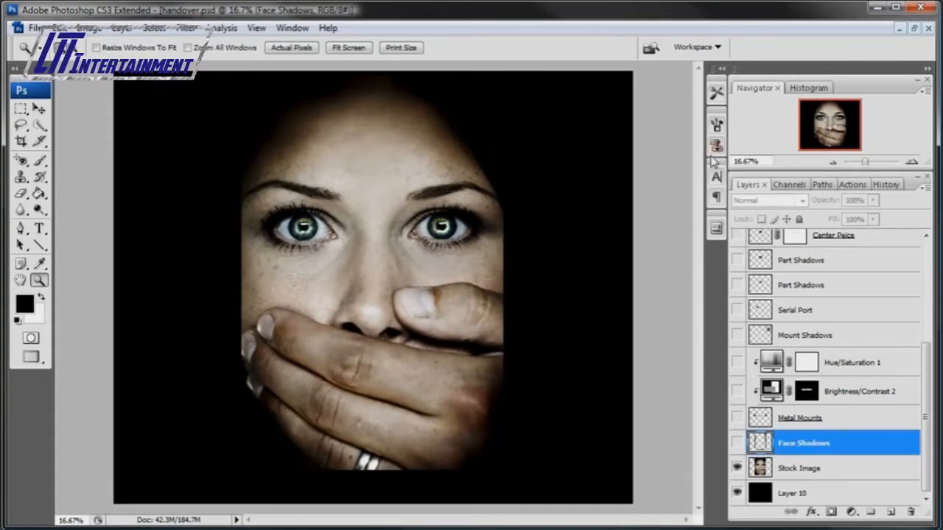
Widen the Layers palette and set its thumbnails to the medium size of the three, with contents limited to Layer Bounds
left_click_drag(706, 162, 584, 164)
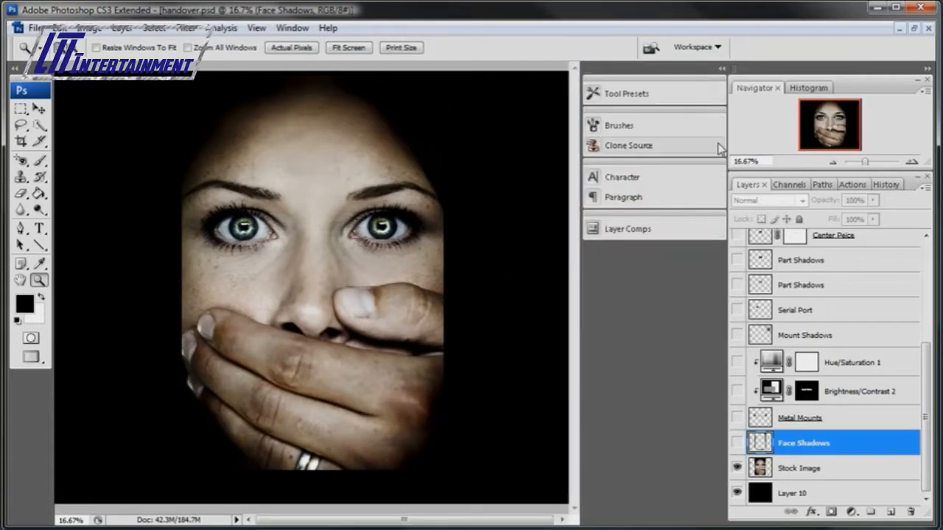
left_click_drag(584, 140, 625, 142)
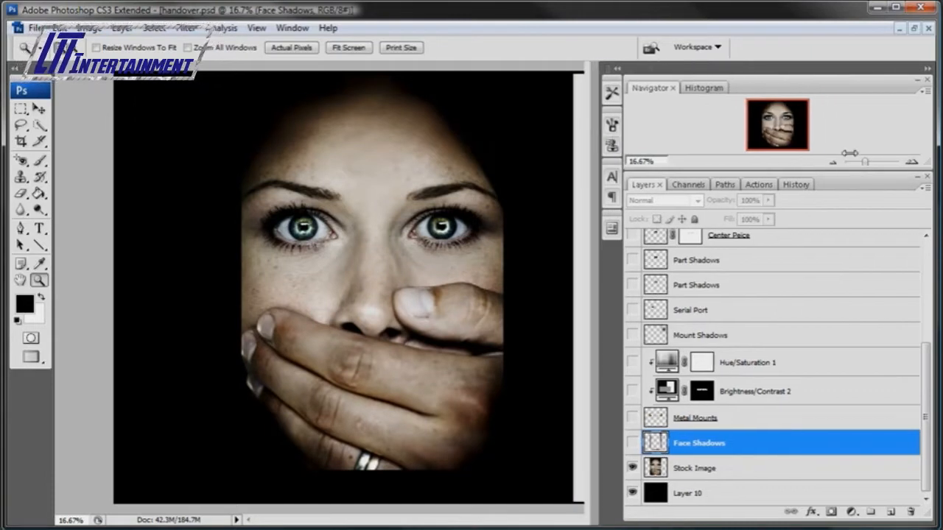
left_click(925, 189)
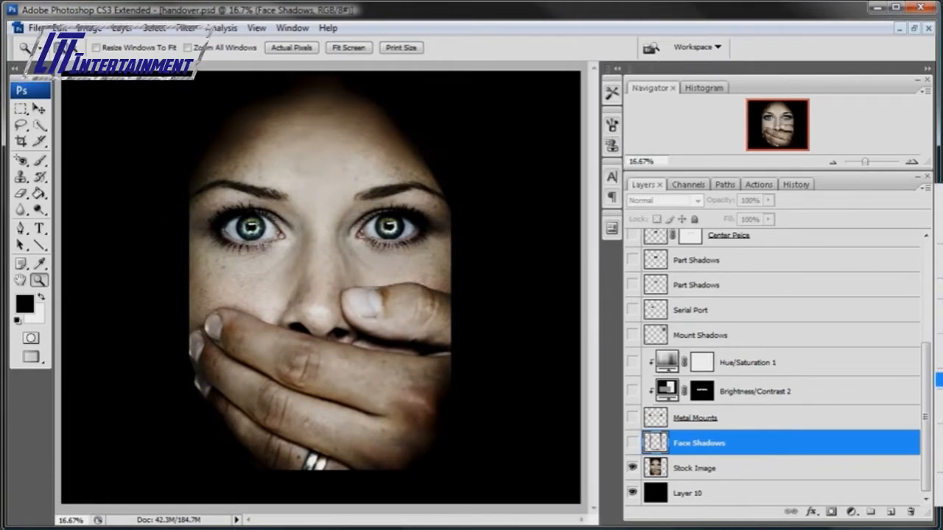
left_click(939, 498)
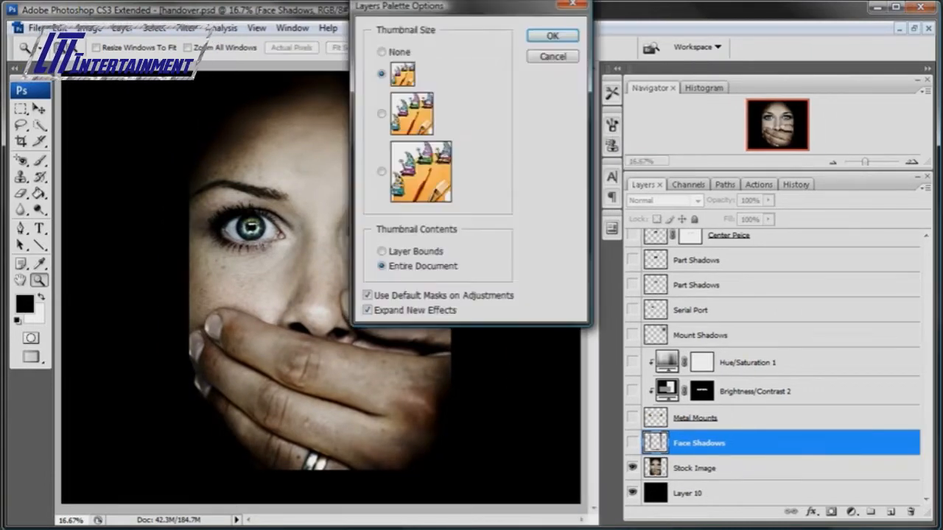
left_click(381, 113)
left_click(381, 171)
left_click(381, 114)
left_click(380, 252)
left_click(545, 37)
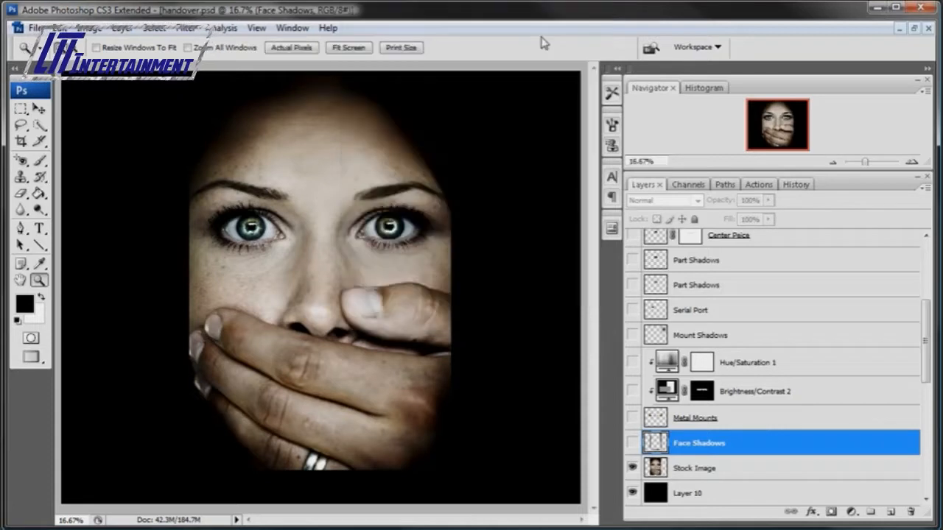
Select the Face Shadows layer above Stock Image and make it visible
left_click_drag(926, 343, 912, 475)
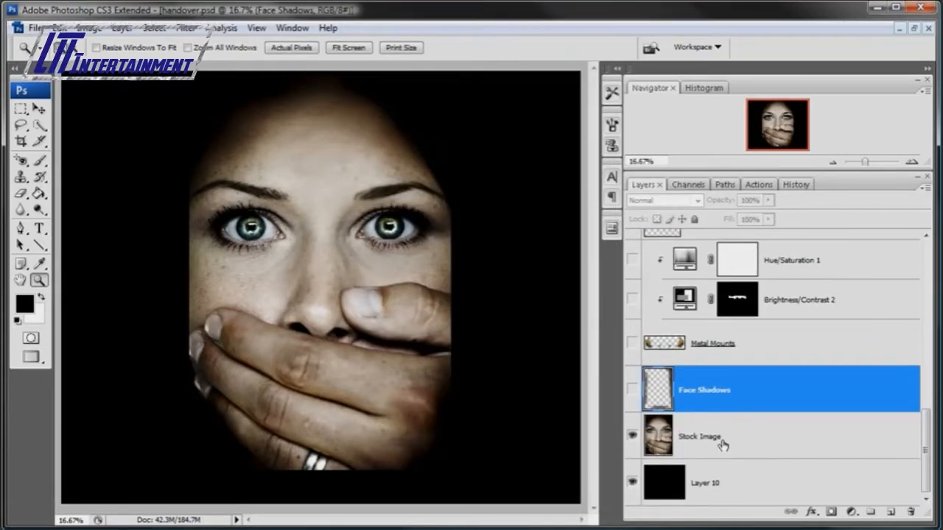
left_click(722, 442)
left_click(721, 396)
left_click(632, 389)
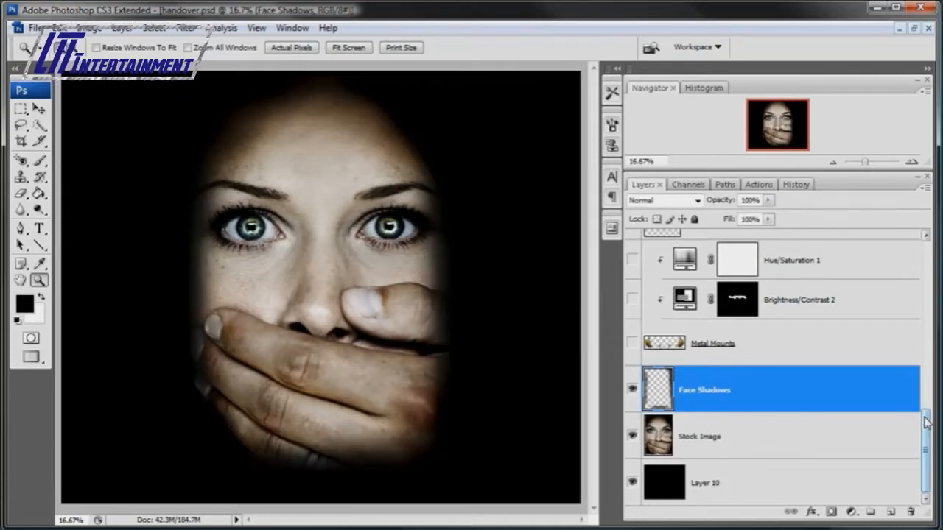
Select the Metal Mounts layer above Face Shadows and make it visible
left_click_drag(926, 417, 927, 400)
left_click(796, 409)
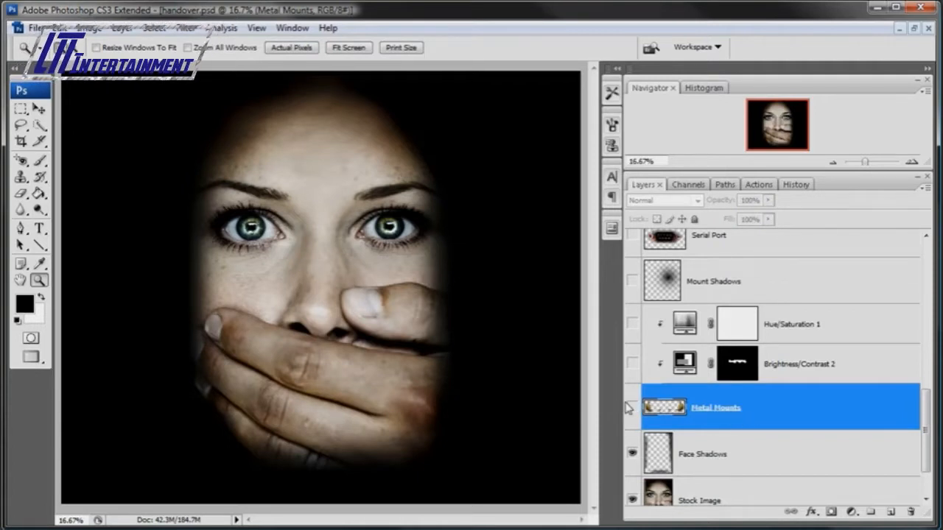
left_click(633, 409)
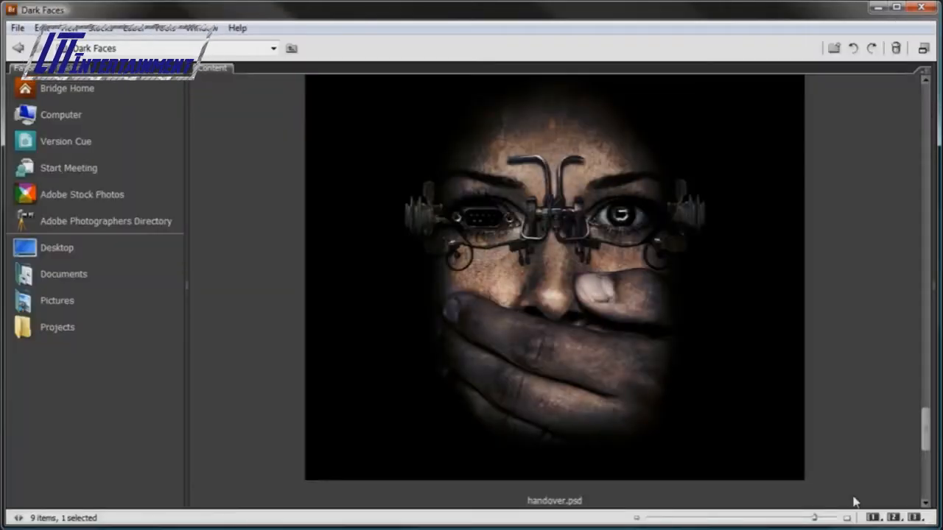
Switch to Adobe Bridge, set medium-sized thumbnails for the Dark Faces folder and examine the cut-outs engine1.psd and engine2.psd
left_click(686, 518)
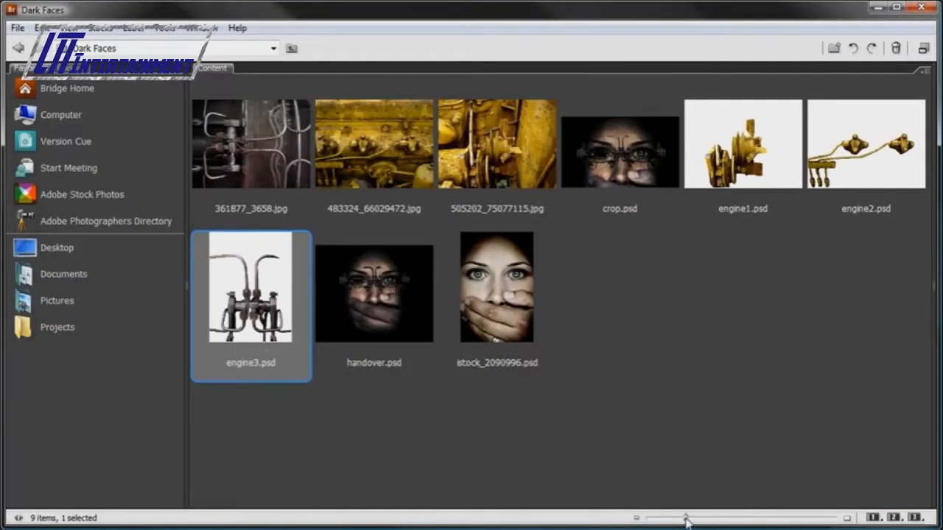
left_click(725, 518)
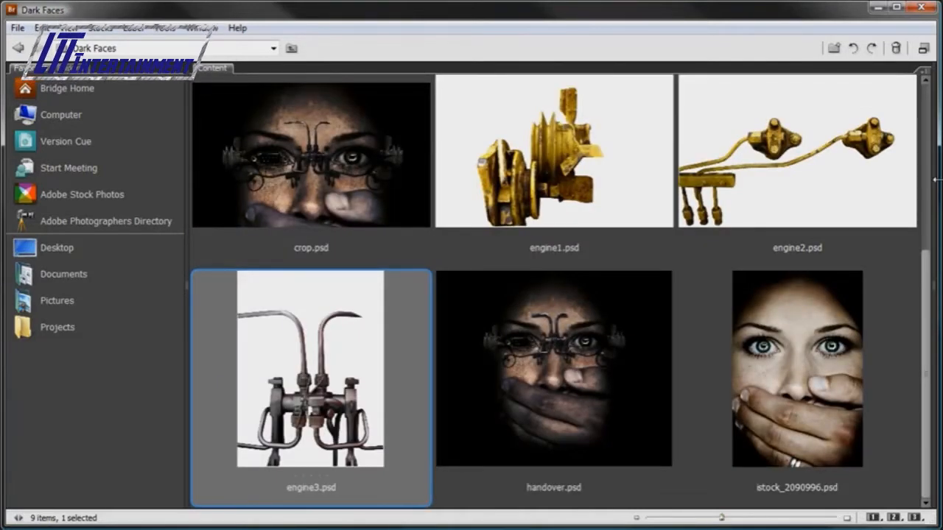
left_click(846, 168)
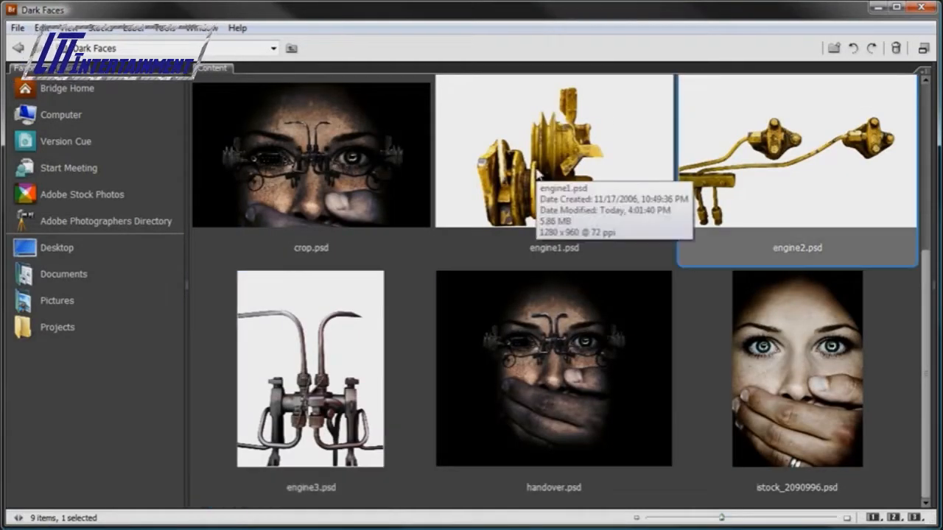
left_click(538, 179)
left_click(809, 187)
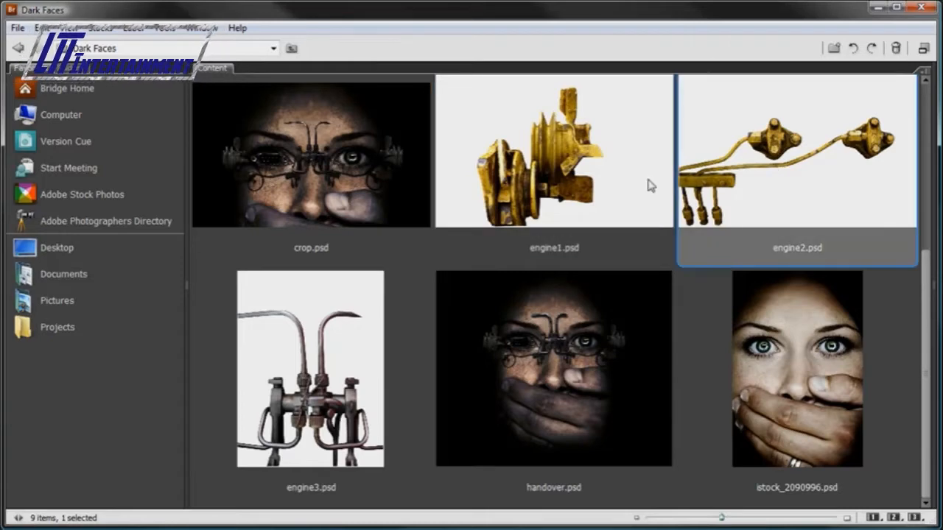
left_click(650, 185)
Examine the source photos 505202_75077115.jpg and 483324_66029472.jpg of the yellow engine parts, and return to handover.psd in Photoshop
left_click_drag(927, 271, 926, 86)
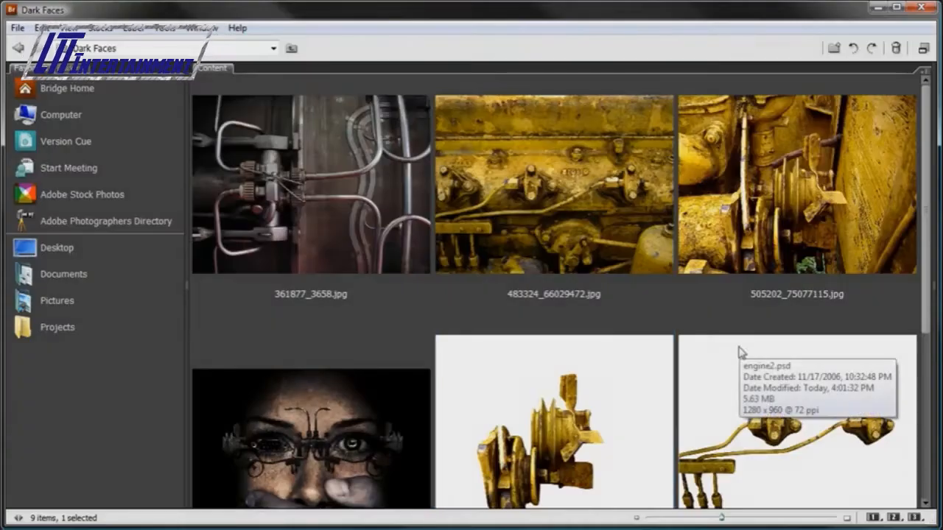
left_click(791, 192)
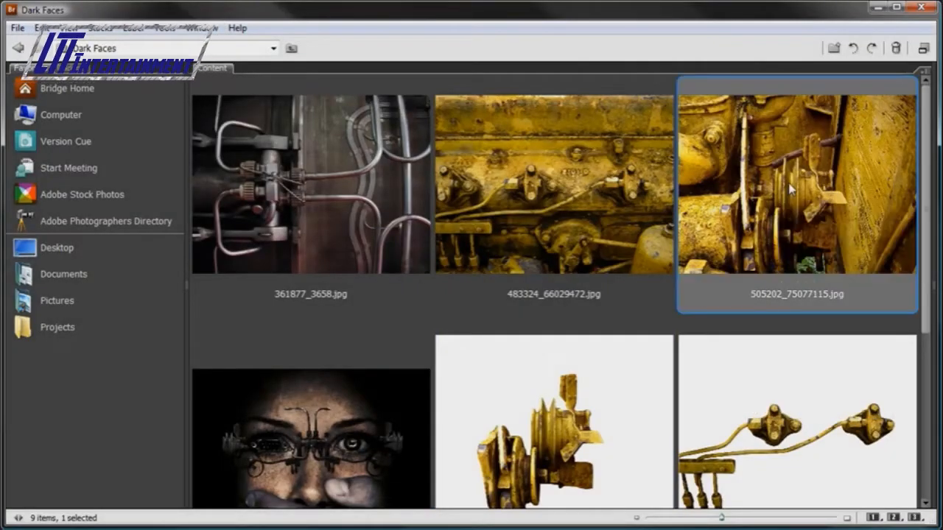
left_click(510, 178)
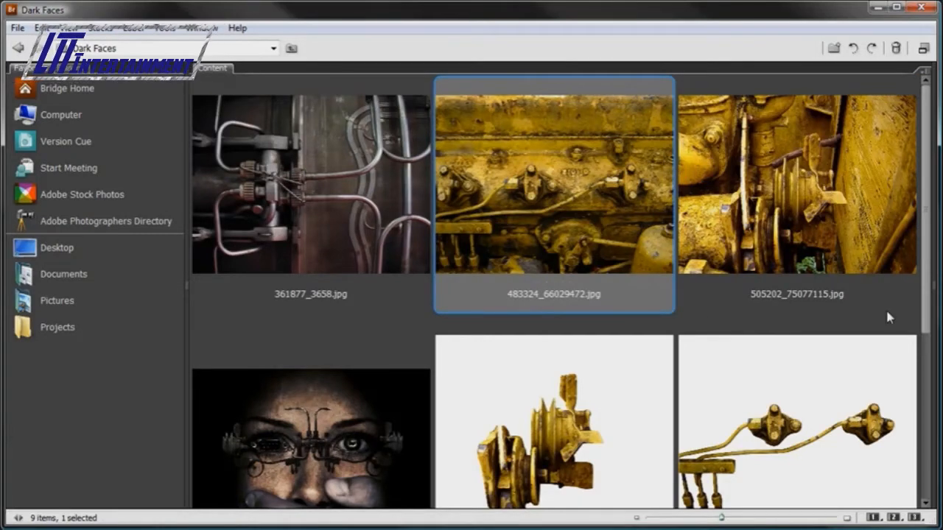
left_click(880, 9)
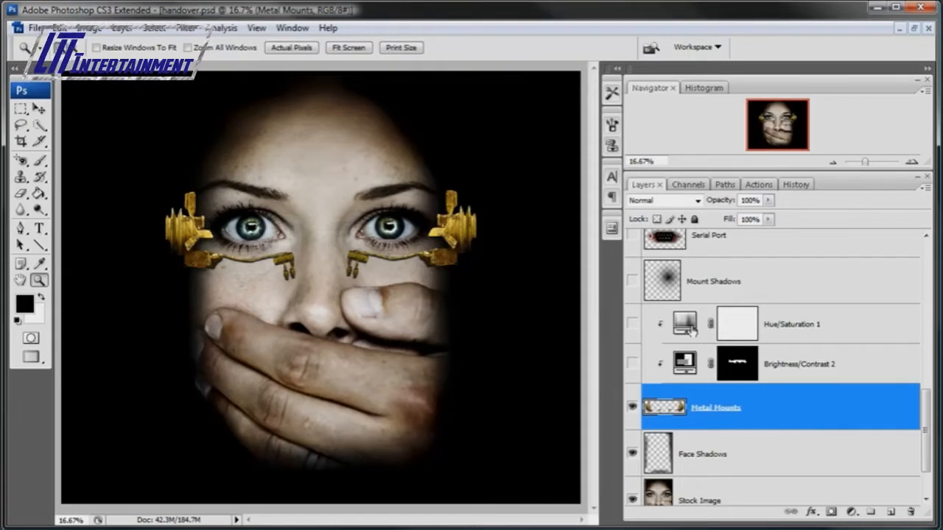
Show the Hue/Saturation 1 layer, and toggle Brightness/Contrast 2 to compare its effect on the metal mounts, leaving it visible
left_click(632, 324)
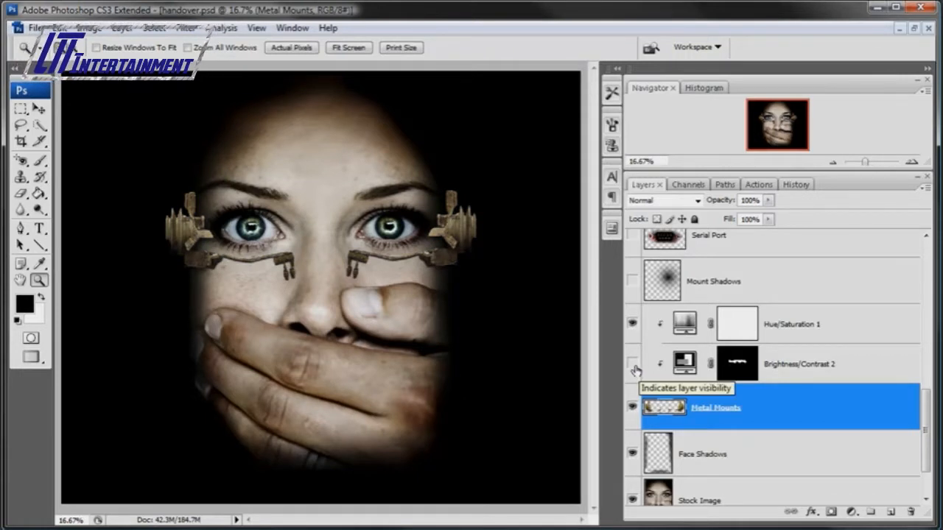
left_click(633, 365)
left_click(633, 365)
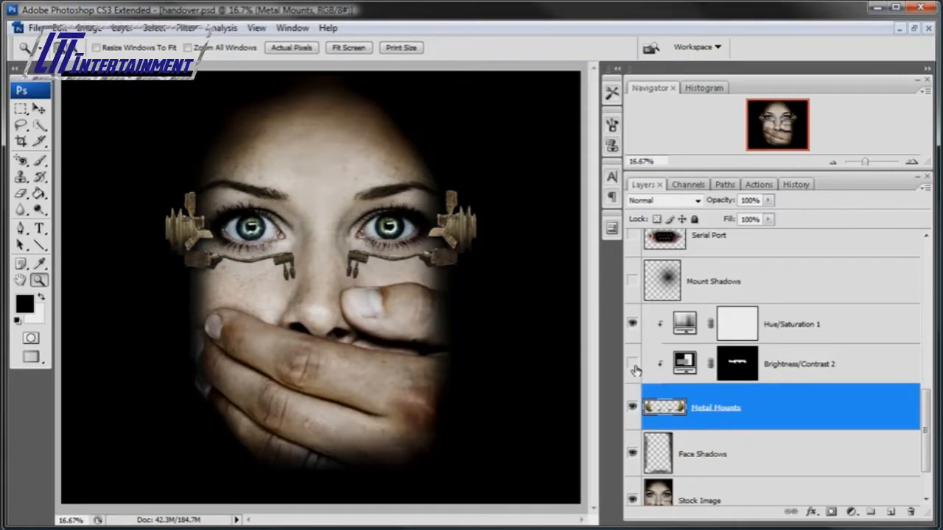
left_click(633, 365)
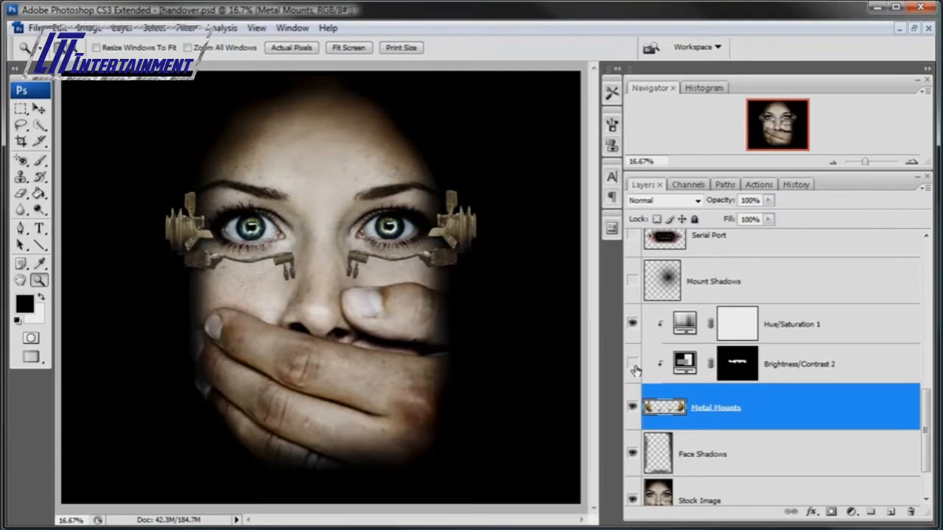
left_click(633, 366)
left_click(633, 365)
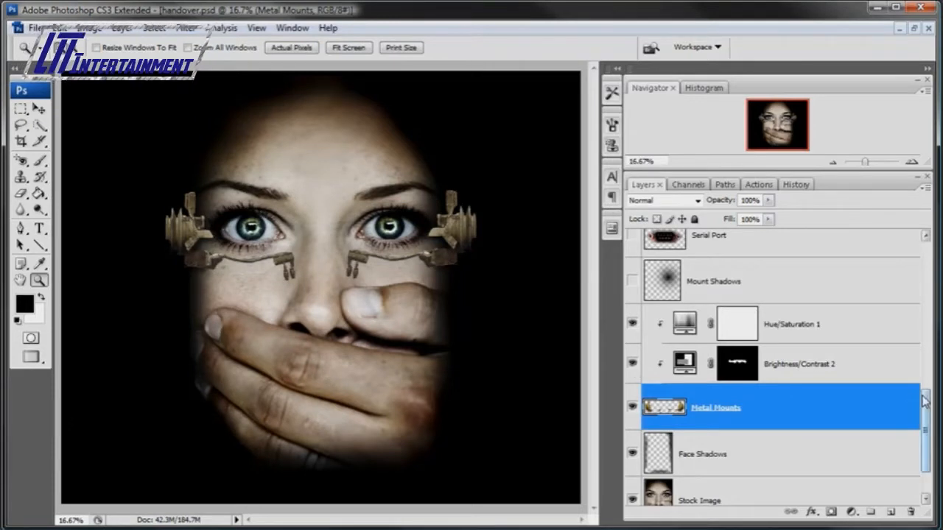
Select the Mount Shadows layer and toggle it to compare its effect around the mounts, leaving it visible
scroll(925, 400, "up", 3)
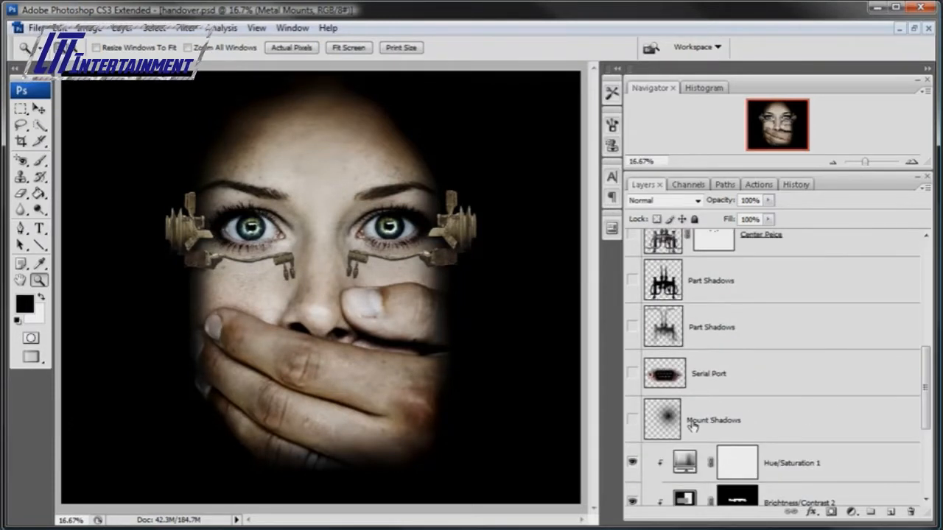
left_click(746, 420)
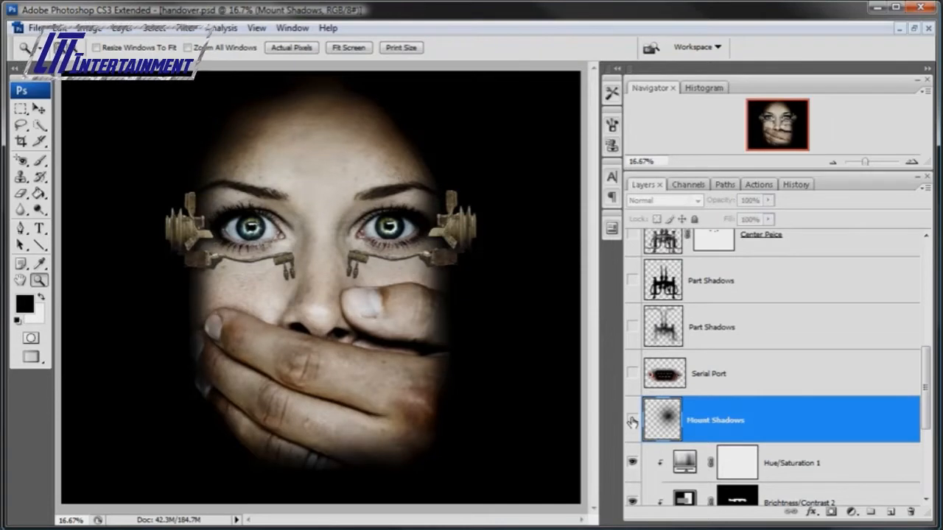
left_click(632, 422)
left_click(632, 421)
left_click(633, 420)
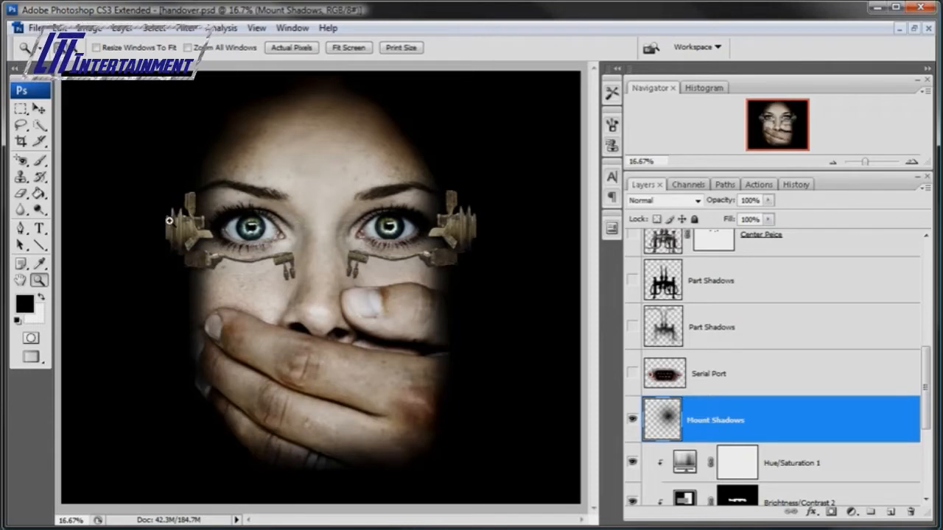
Select the Serial Port layer and toggle it over the eye for comparison, leaving it visible
left_click(709, 374)
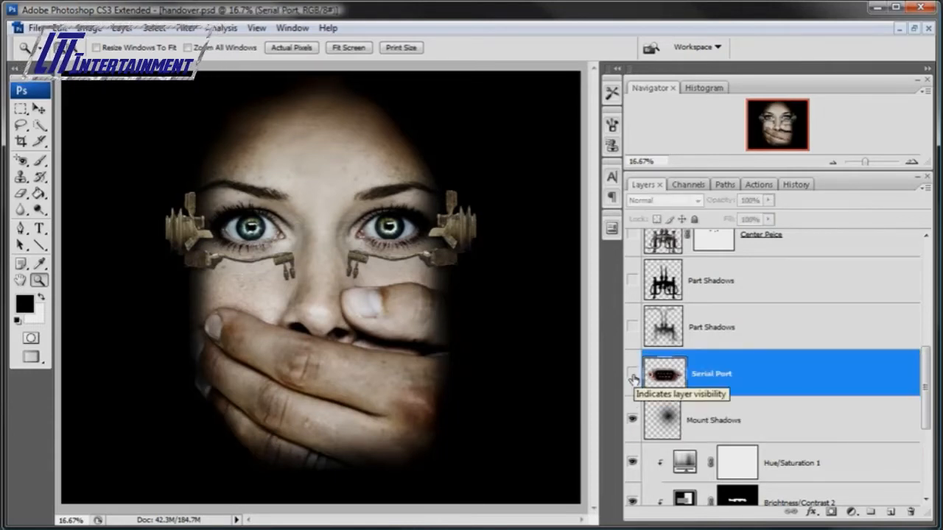
left_click(632, 375)
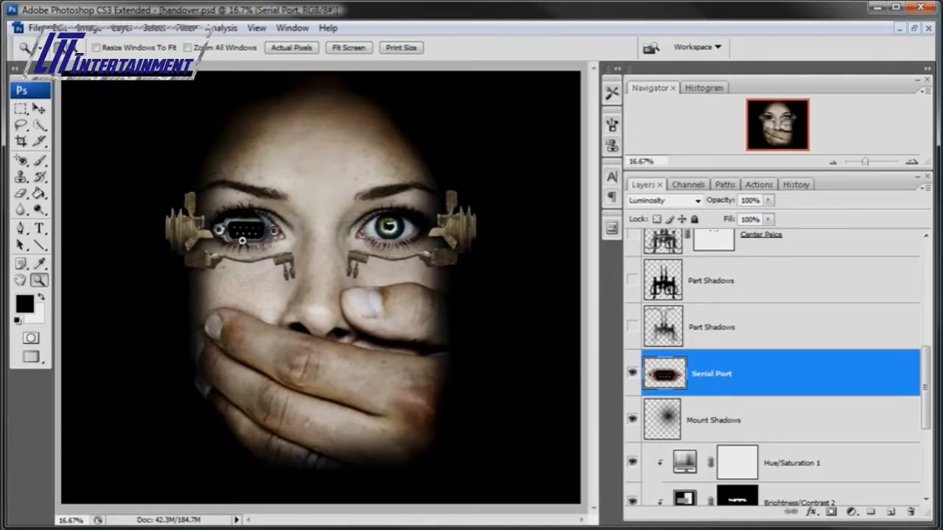
left_click(632, 374)
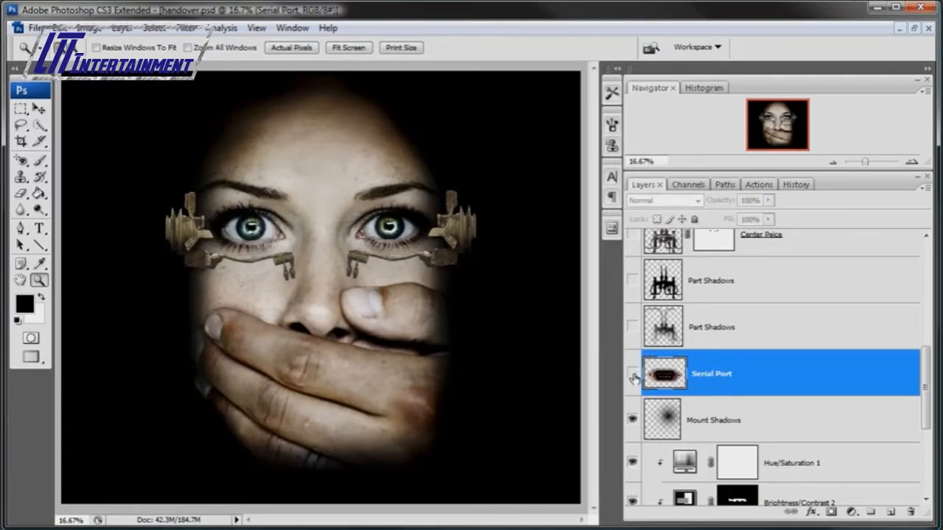
left_click(632, 375)
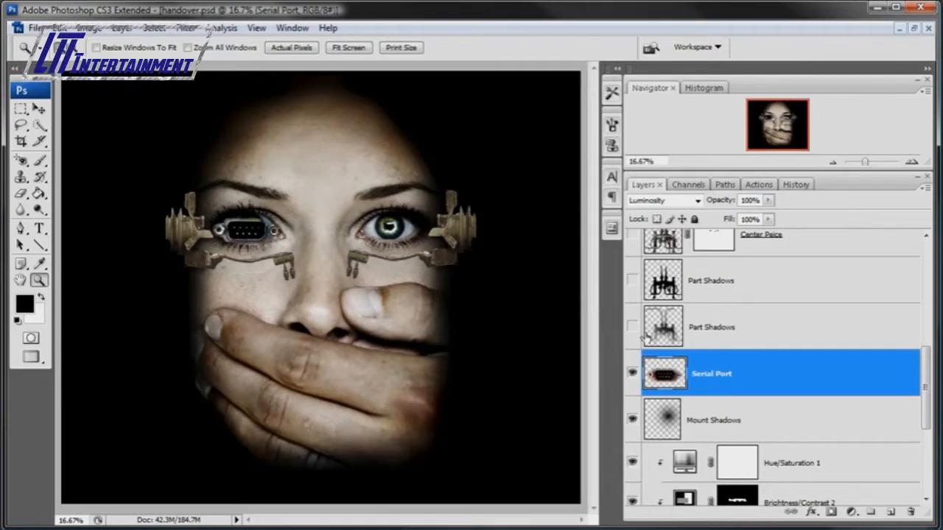
Select the upper Part Shadows layer and make the Center Peice layer above it visible
left_click(706, 327)
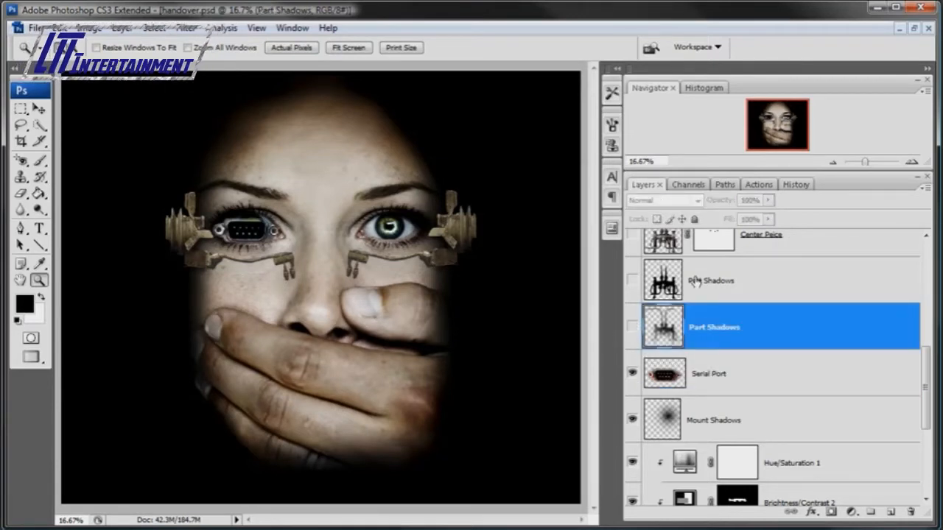
left_click(758, 281)
left_click_drag(923, 361, 923, 343)
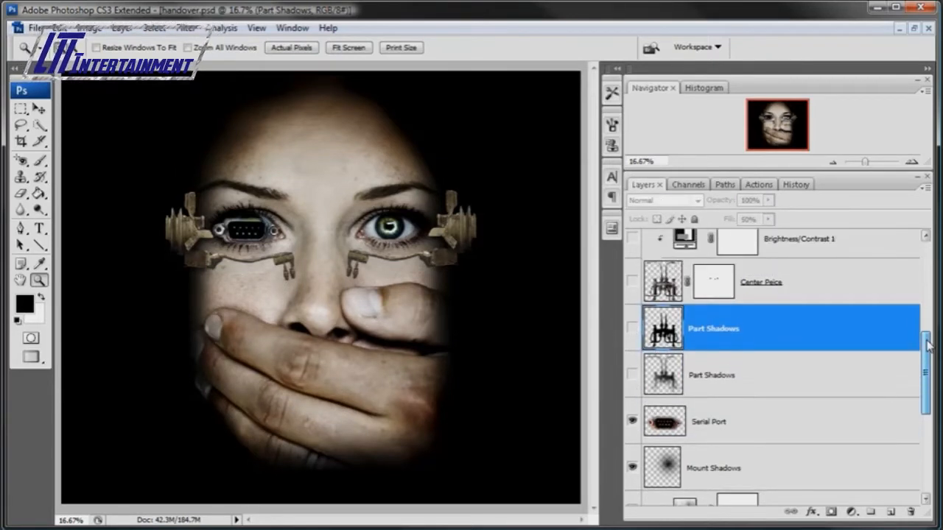
left_click(632, 282)
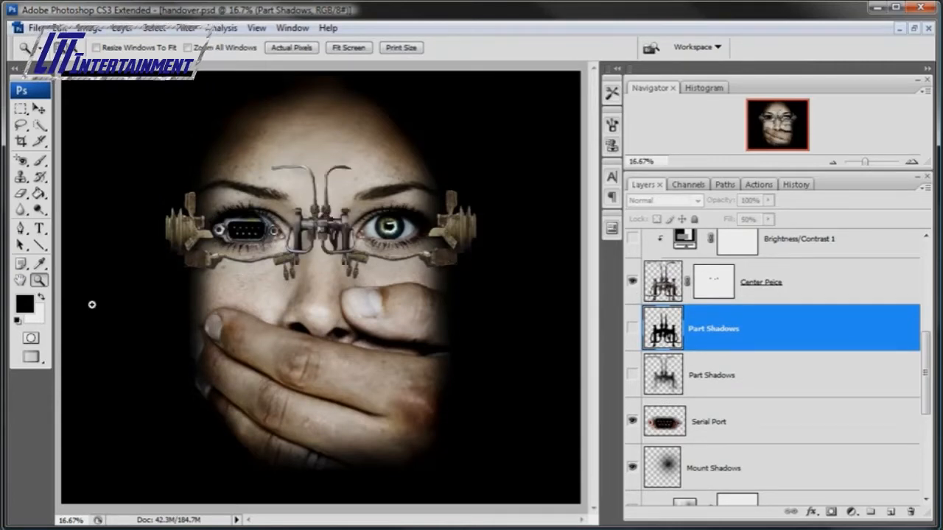
Inspect the centre piece up close, compare it with the enlarged source photo 361877_3658.jpg in Adobe Bridge, and return to Photoshop
left_click(339, 253)
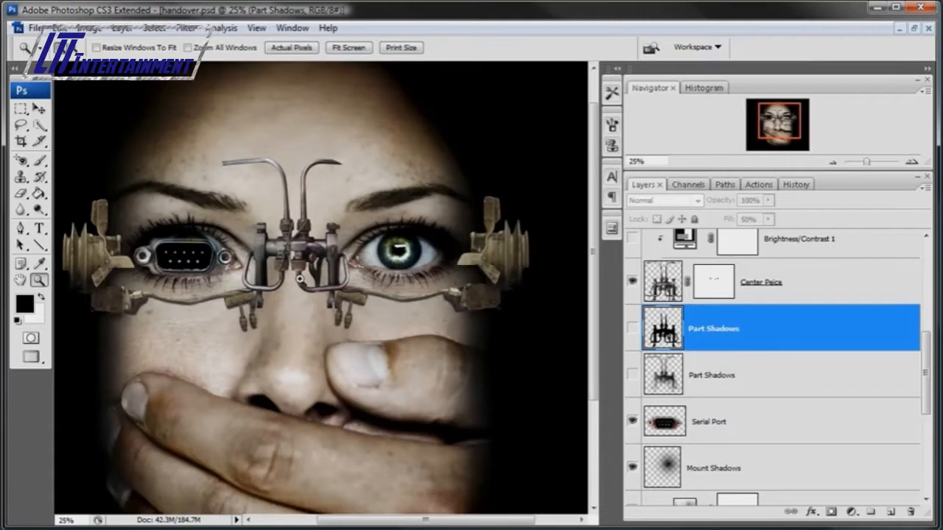
left_click(316, 264)
left_click(316, 279)
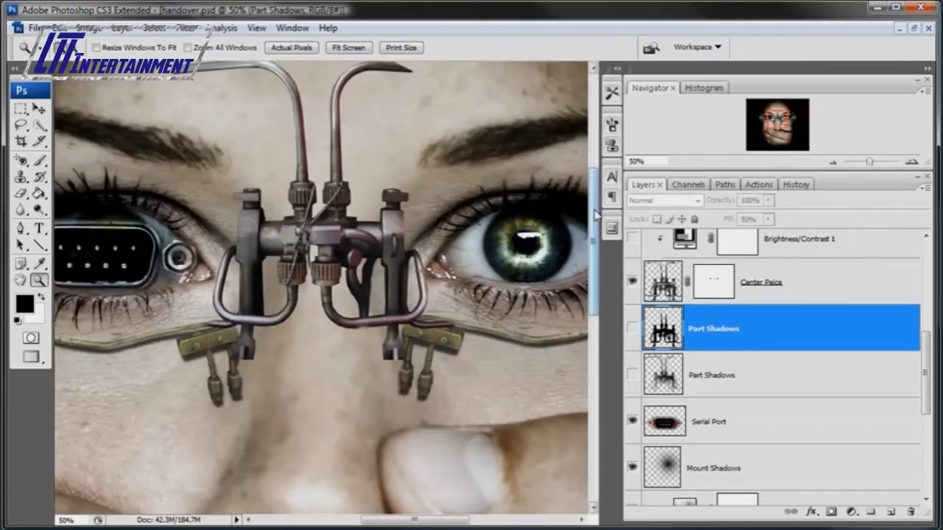
left_click_drag(595, 214, 595, 203)
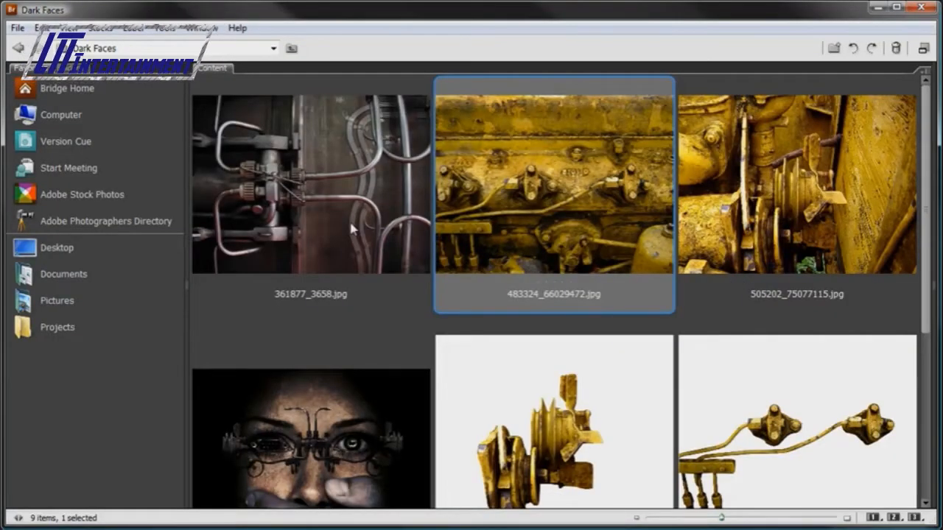
left_click(381, 251)
left_click_drag(721, 518, 799, 520)
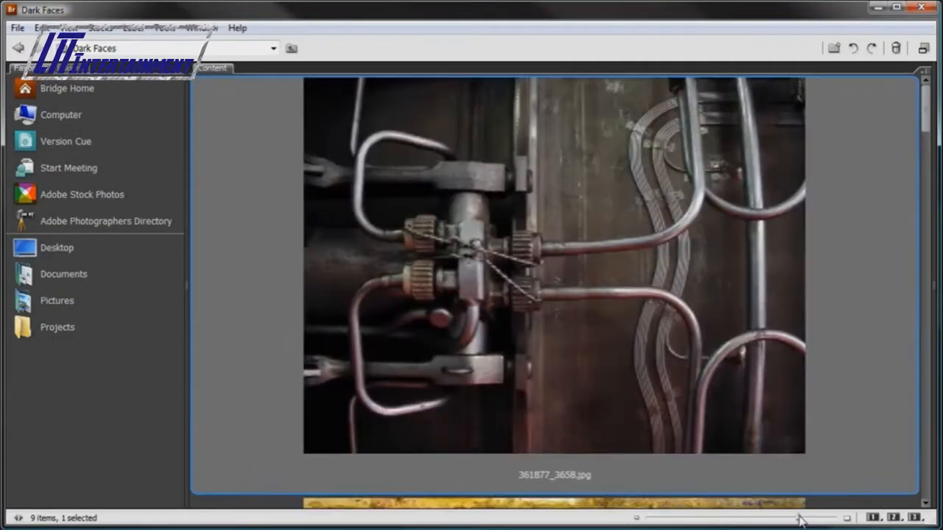
left_click(876, 7)
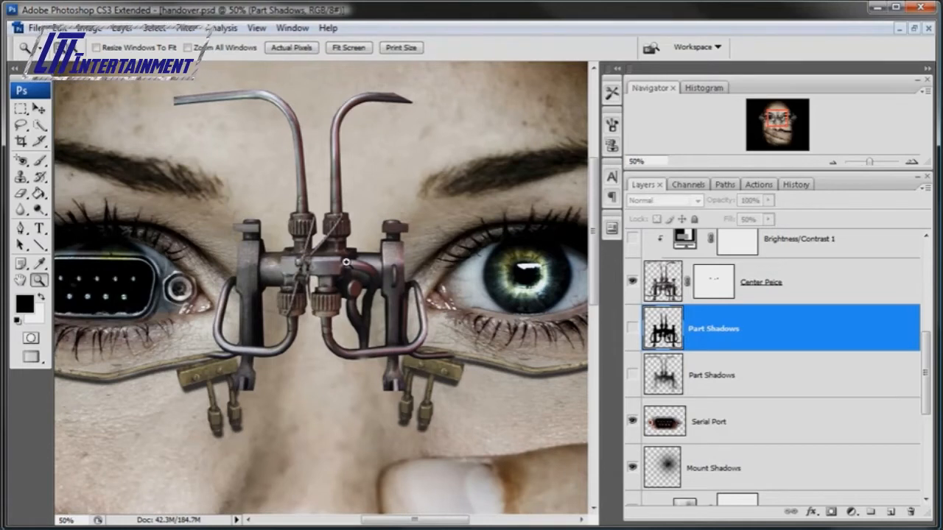
Make both Part Shadows layers beneath the centre piece visible
left_click(632, 327)
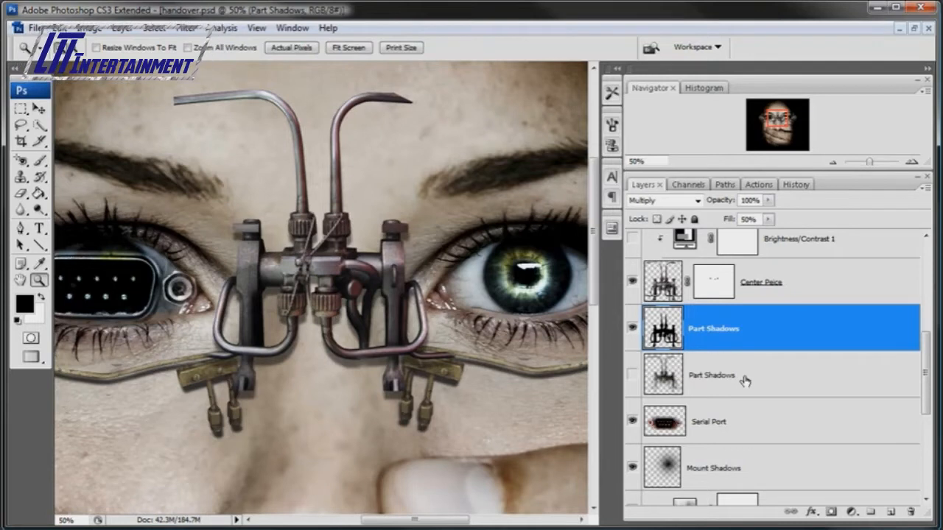
left_click(635, 376)
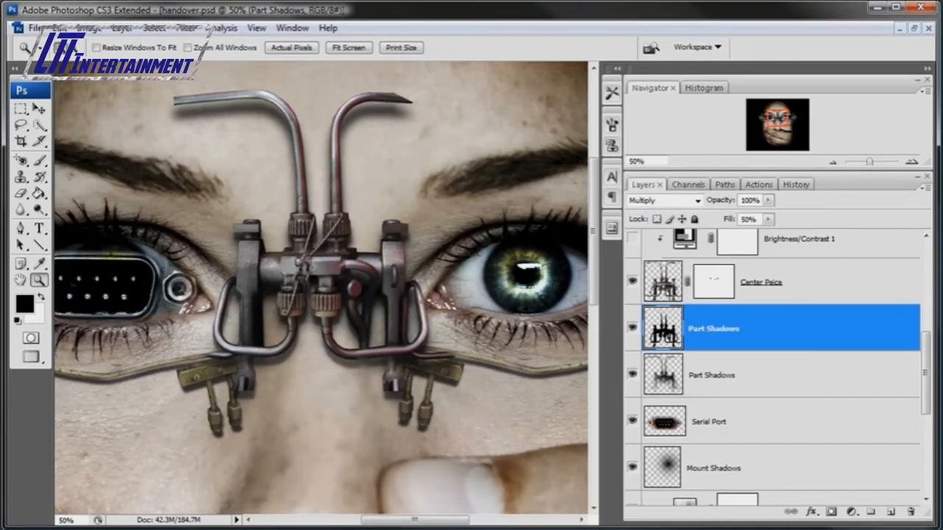
Toggle the Brightness/Contrast 1 layer on and off to compare its effect on the centre piece
left_click_drag(926, 373, 926, 336)
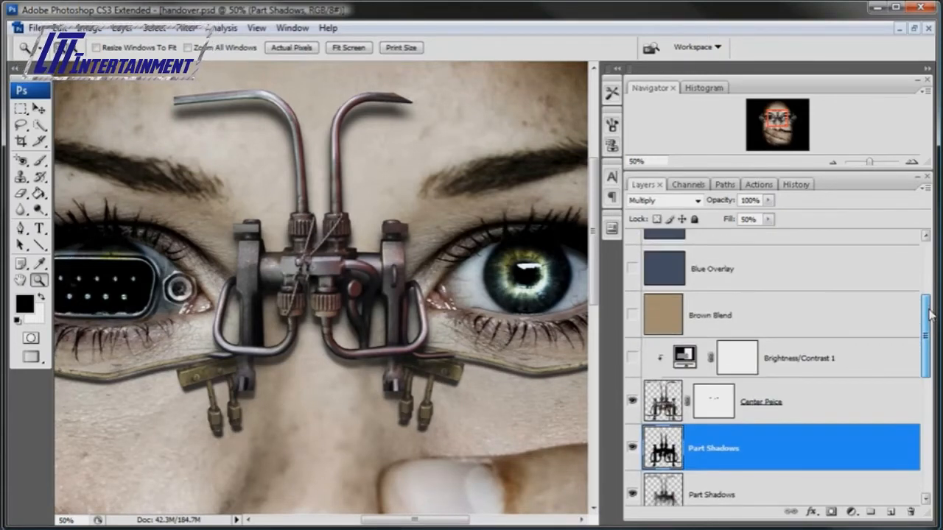
left_click(632, 361)
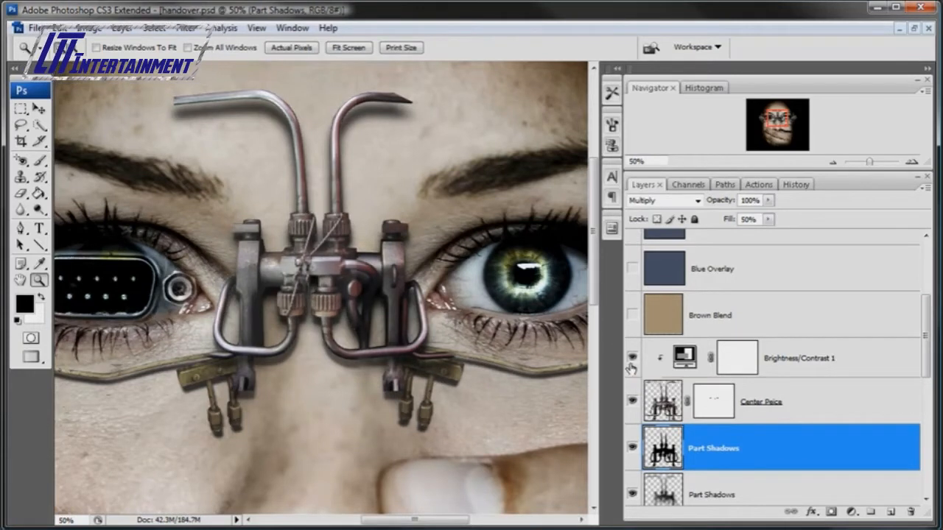
left_click(632, 361)
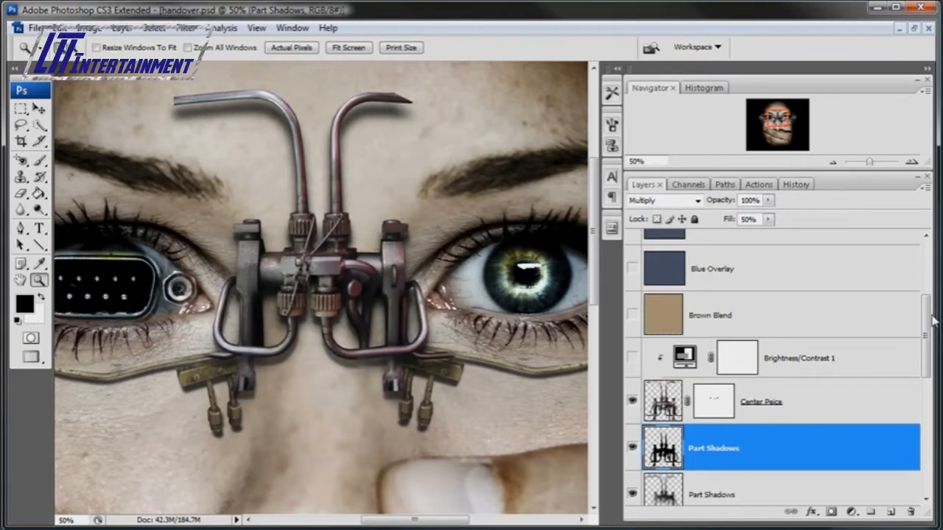
left_click_drag(927, 332, 927, 314)
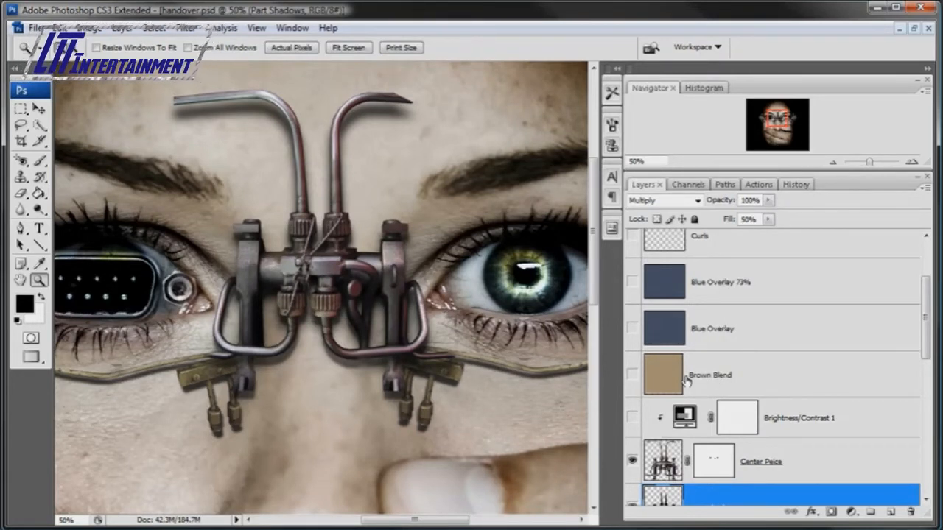
Make the Brown Blend, Blue Overlay and Blue Overlay 73% layers above the centre piece visible
left_click(633, 329)
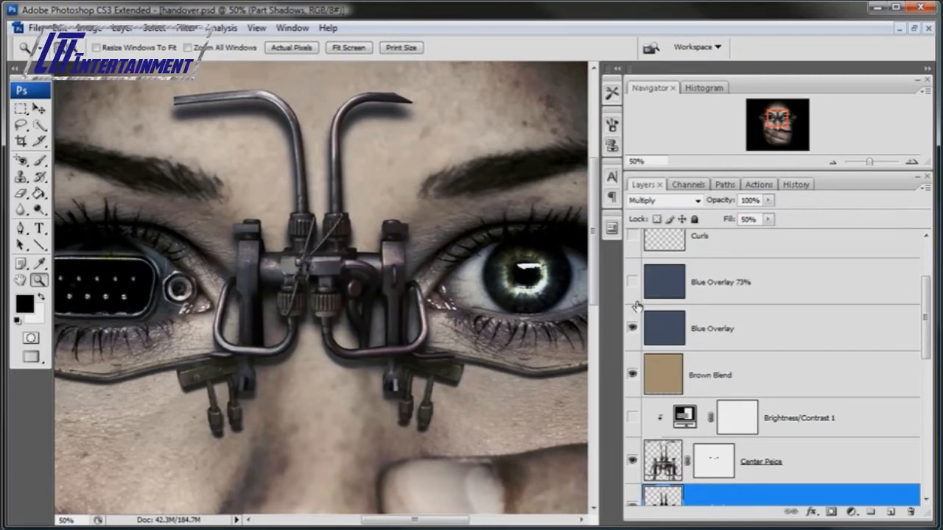
left_click(724, 296)
left_click(724, 333)
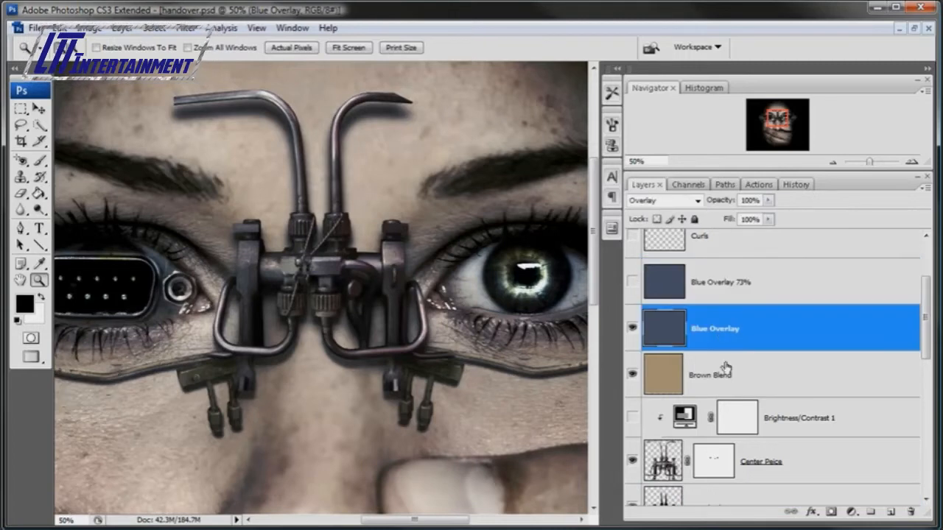
left_click(725, 370)
left_click(725, 297)
left_click(632, 283)
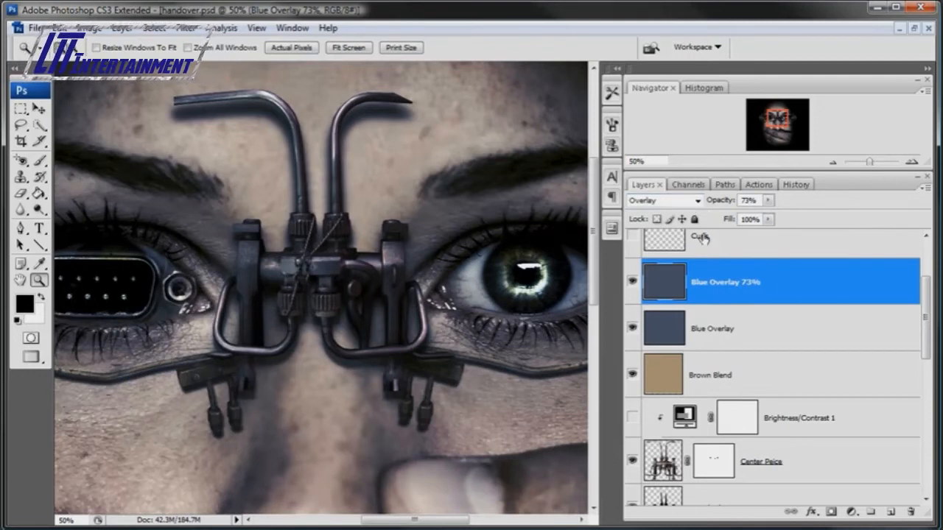
Review the blend mode choices for the Blue Overlay layer and keep it on Overlay
left_click(748, 336)
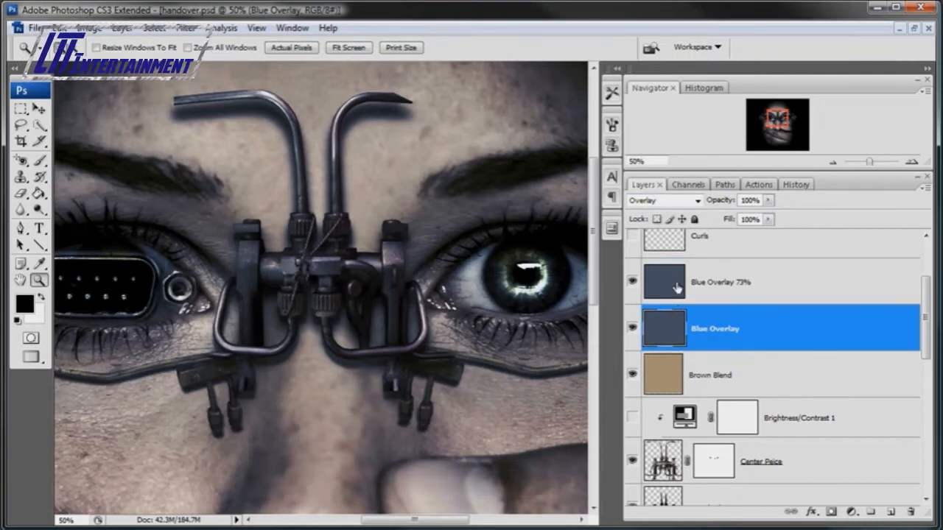
left_click(697, 201)
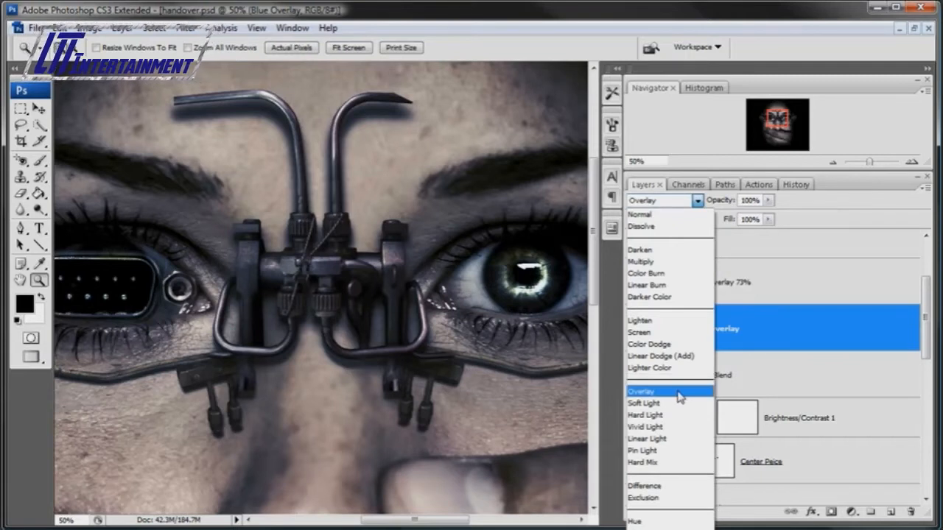
left_click(654, 392)
Try Normal blending on the Brown Blend layer, set its opacity to 34%, and return its blend mode to Color
left_click(786, 376)
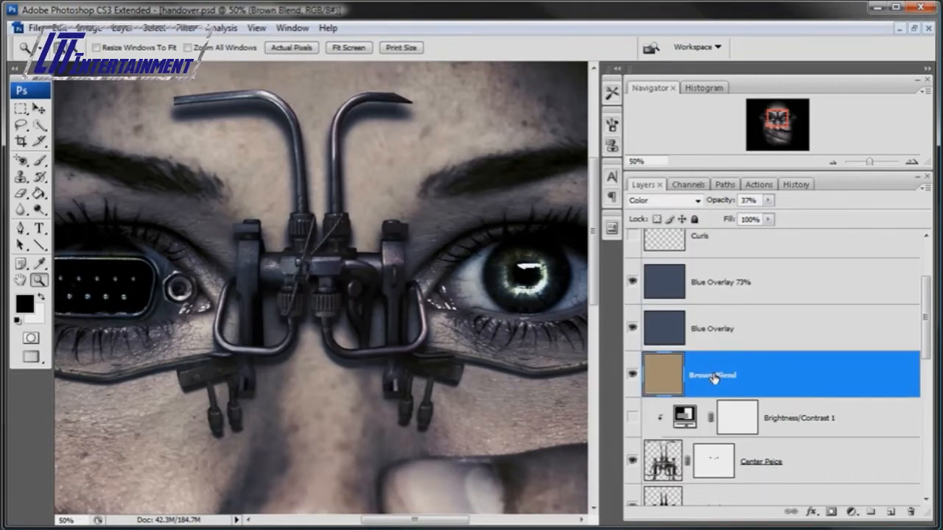
left_click(697, 201)
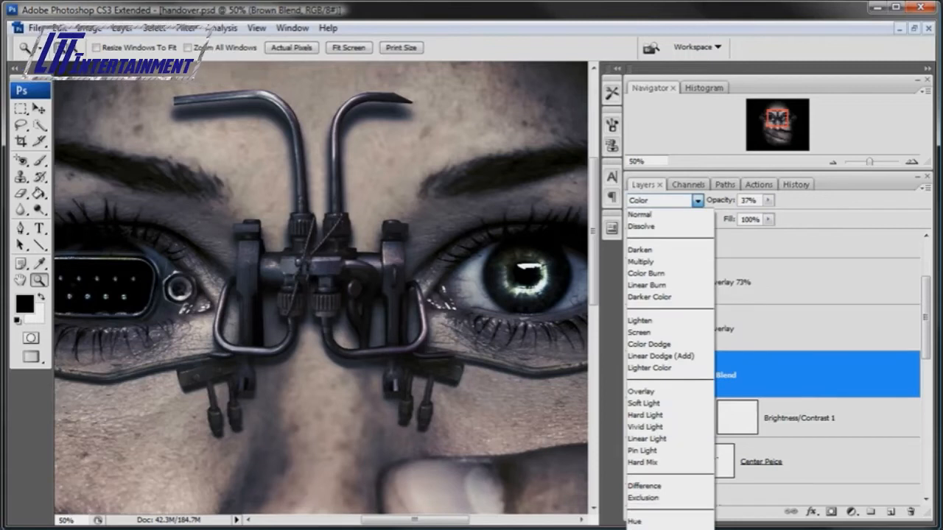
left_click(639, 215)
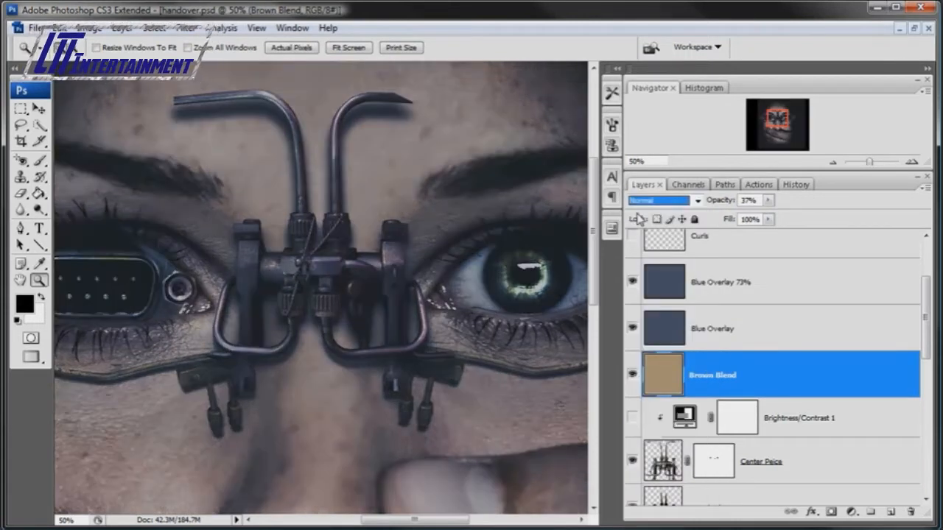
mouse_move(769, 202)
left_mouse_down()
mouse_move(777, 214)
mouse_move(832, 221)
mouse_move(758, 220)
mouse_move(766, 214)
left_mouse_up()
left_click(698, 202)
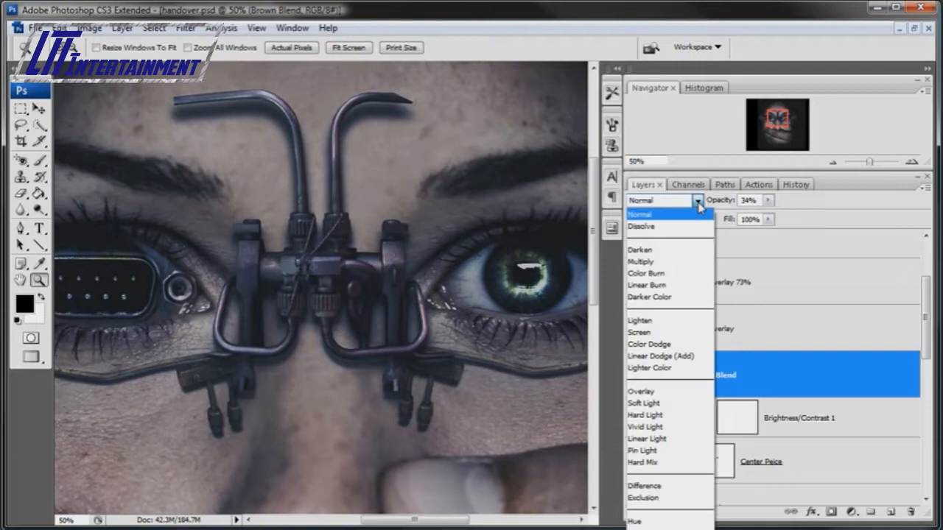
left_click(638, 524)
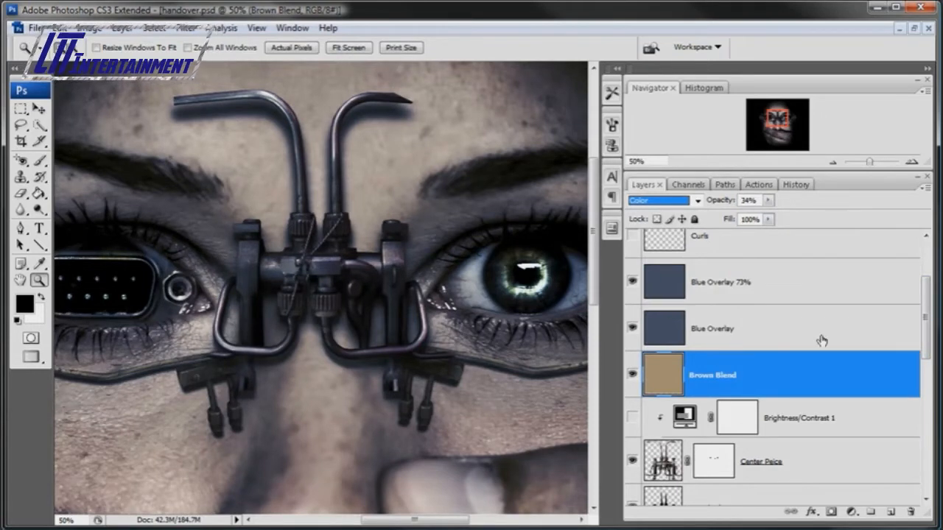
Make the Curls layer and the Face Texture layer above it visible
key("ctrl+alt+z")
left_click_drag(927, 303, 927, 262)
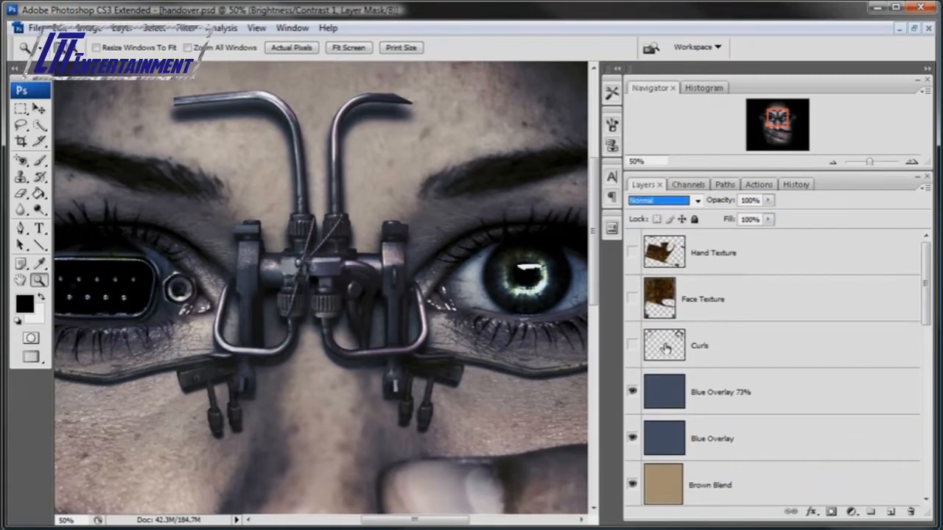
left_click(833, 162)
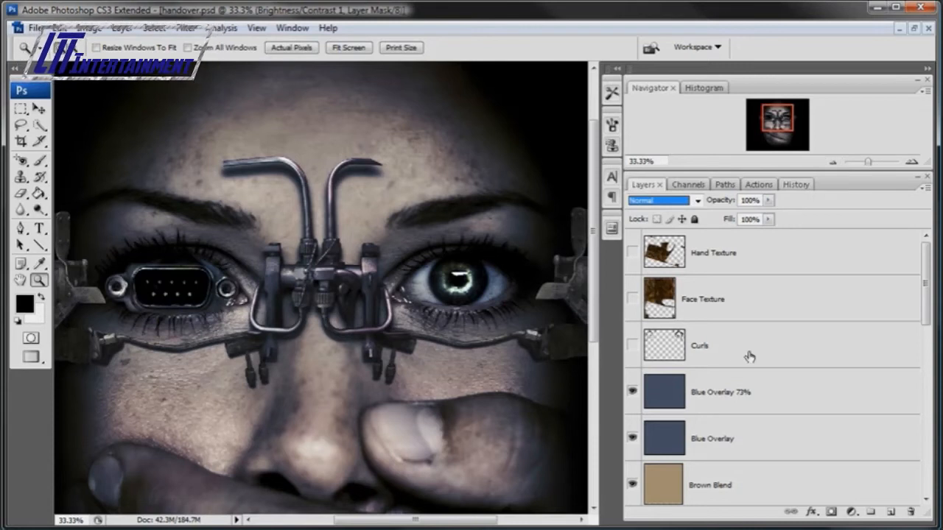
left_click(632, 346)
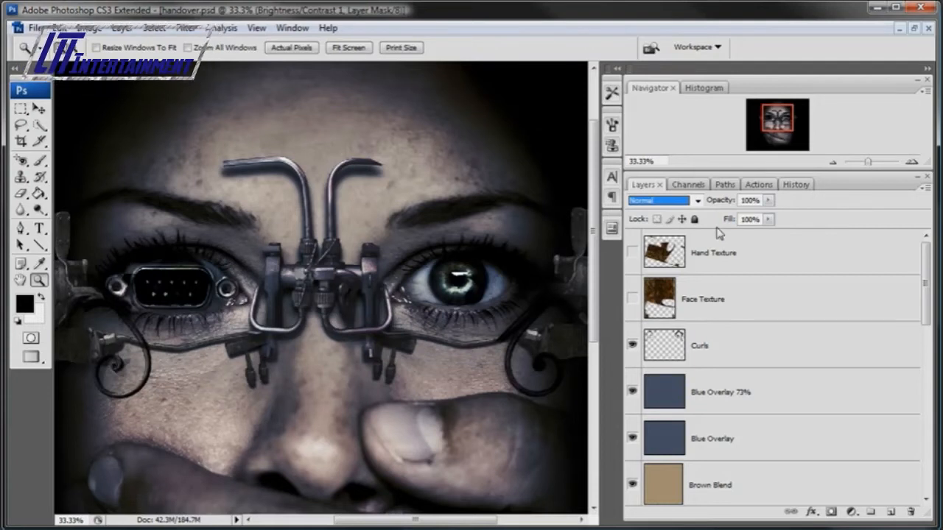
left_click(831, 162)
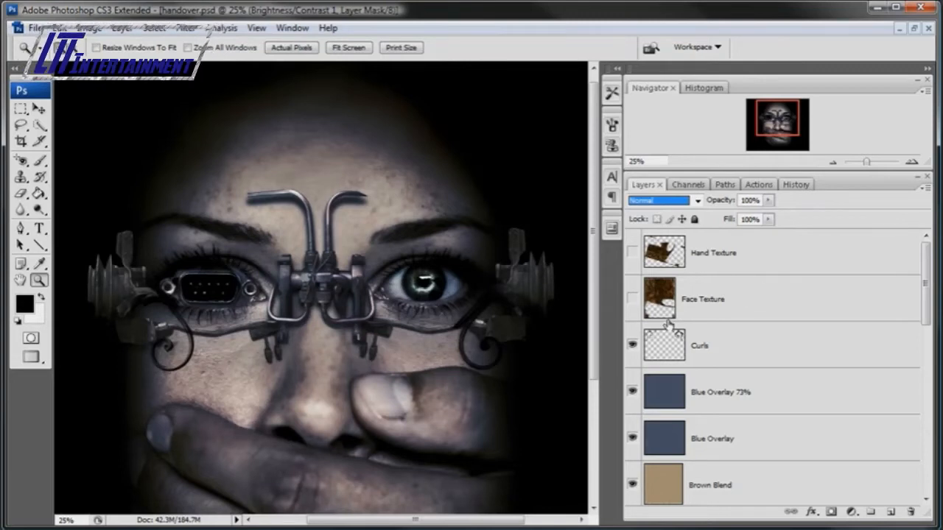
left_click(744, 295)
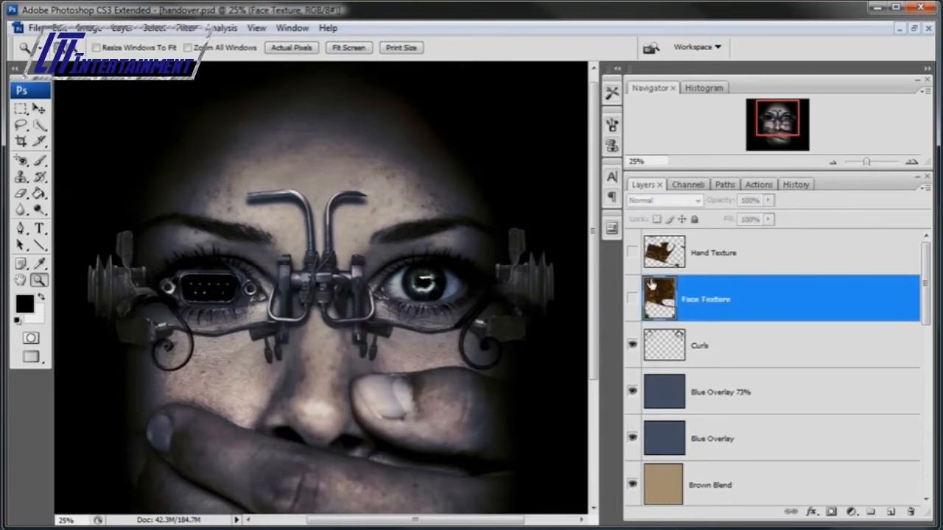
left_click(632, 299)
Switch the Face Texture layer to Normal blending, try it at 100% opacity, and undo the opacity change
left_click(697, 200)
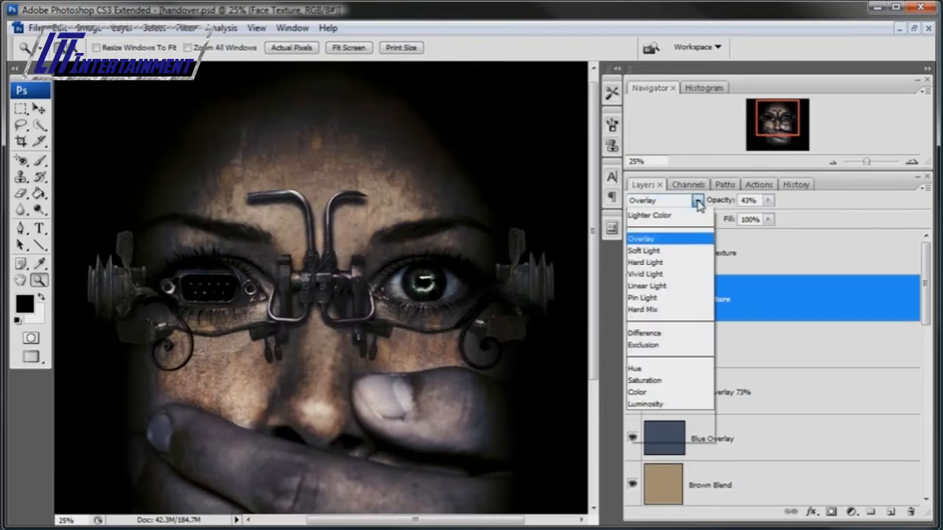
scroll(700, 221, "up", 5)
left_click(685, 206)
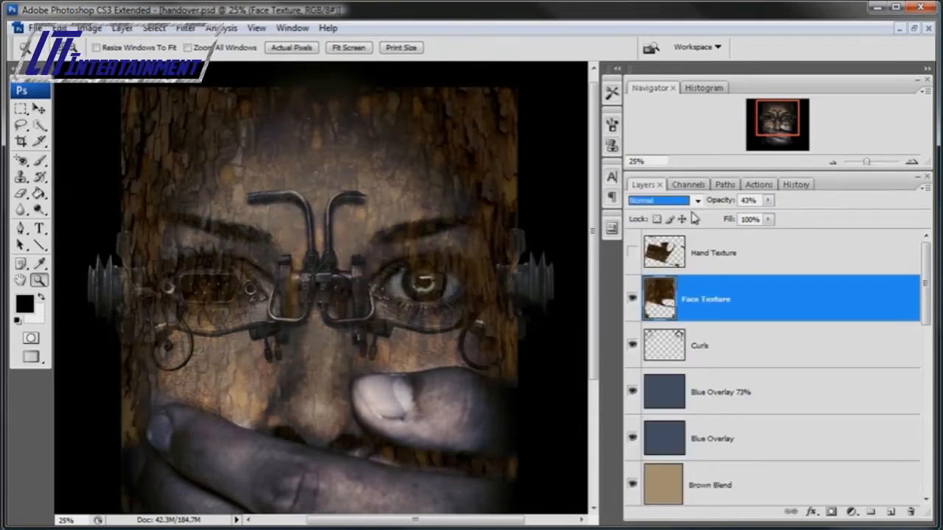
left_click(767, 201)
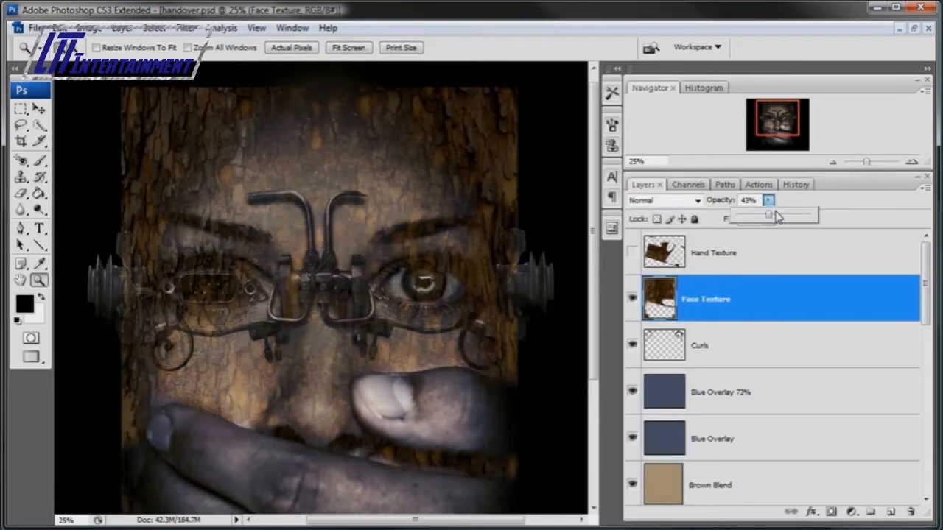
left_click_drag(769, 213, 842, 221)
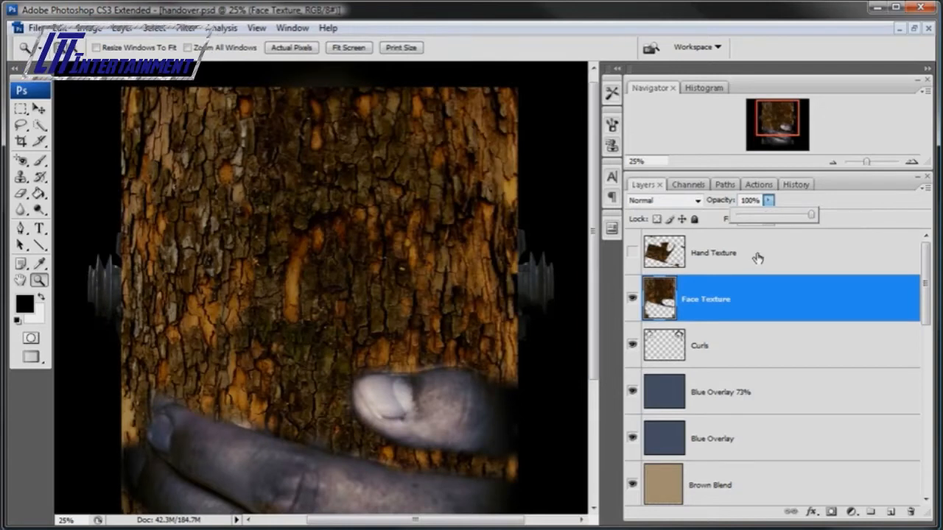
left_click(856, 214)
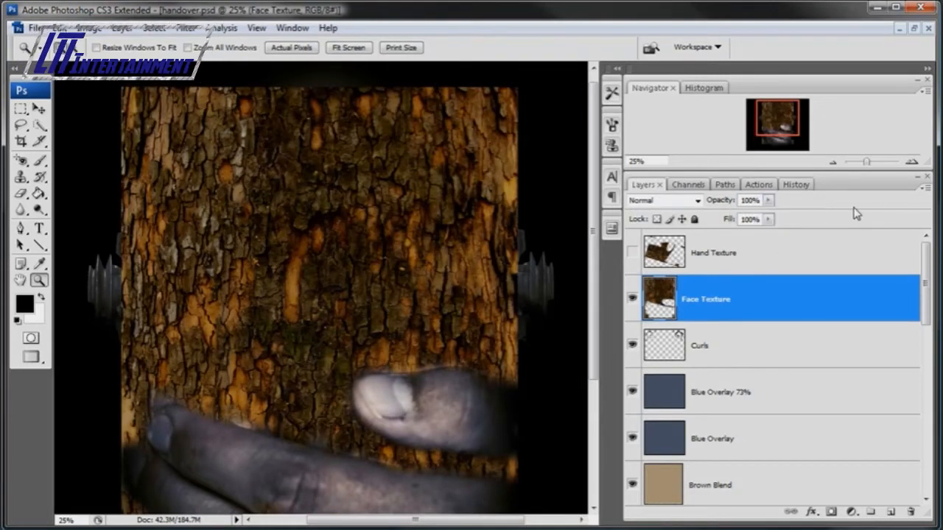
key("ctrl+z")
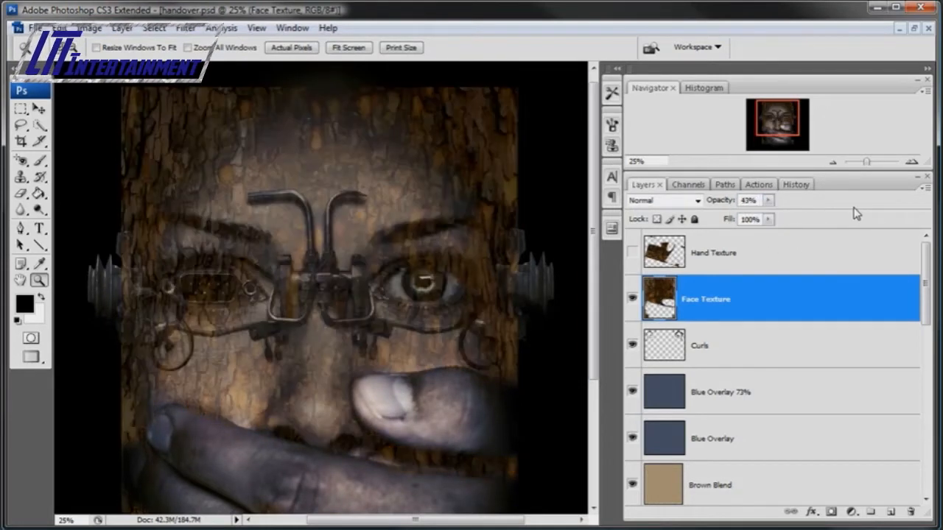
Rename the Face Texture layer as Face Texture Opacity 43%
left_click(768, 201)
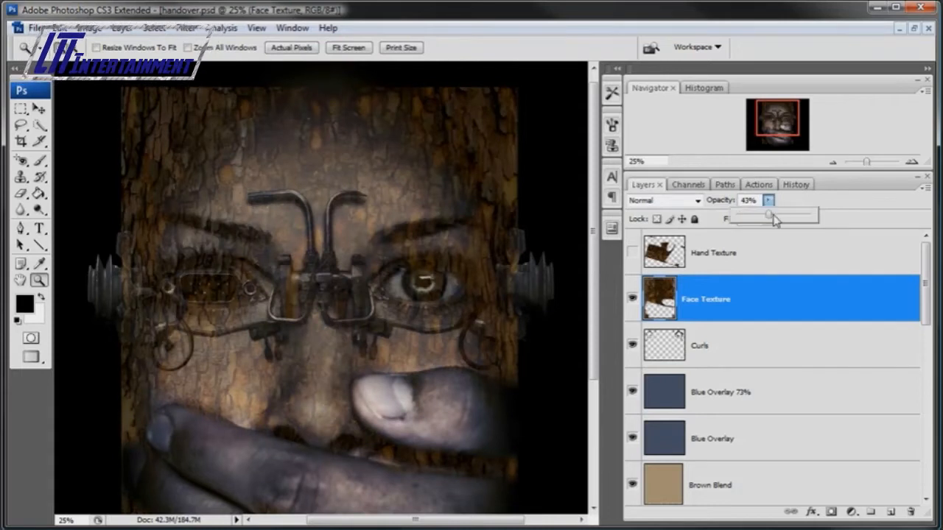
double_click(728, 303)
key("End")
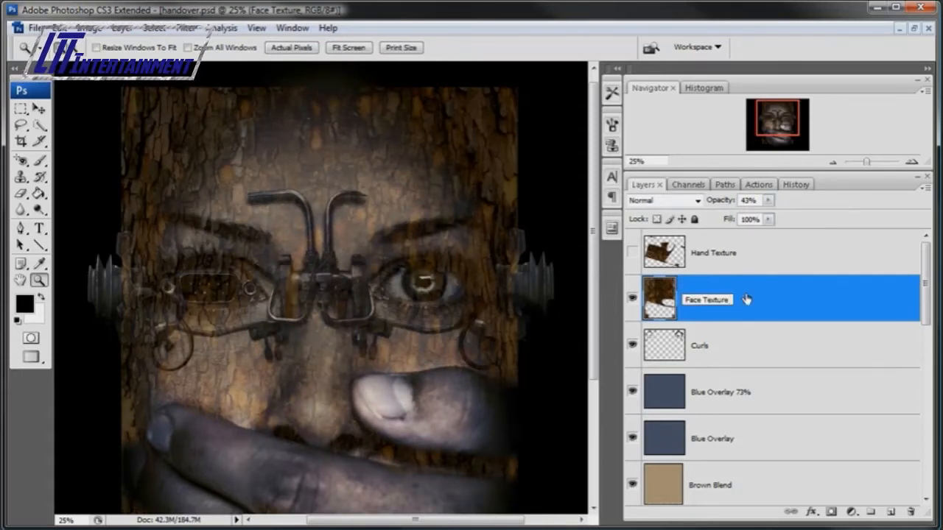
type("Opacity 43%")
key("Return")
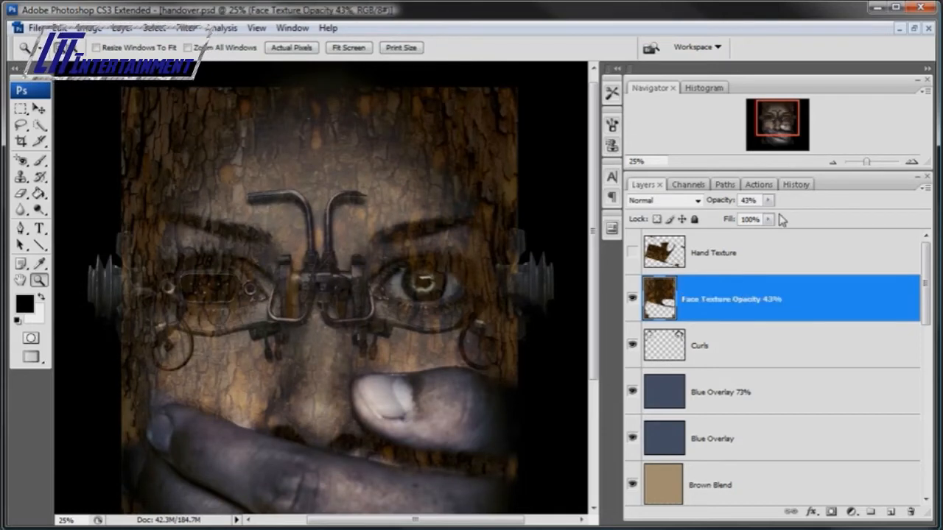
Raise the face texture's opacity to 100%, inspect the bark up close, and restore the layer's earlier name and blended settings
left_click_drag(768, 204, 850, 219)
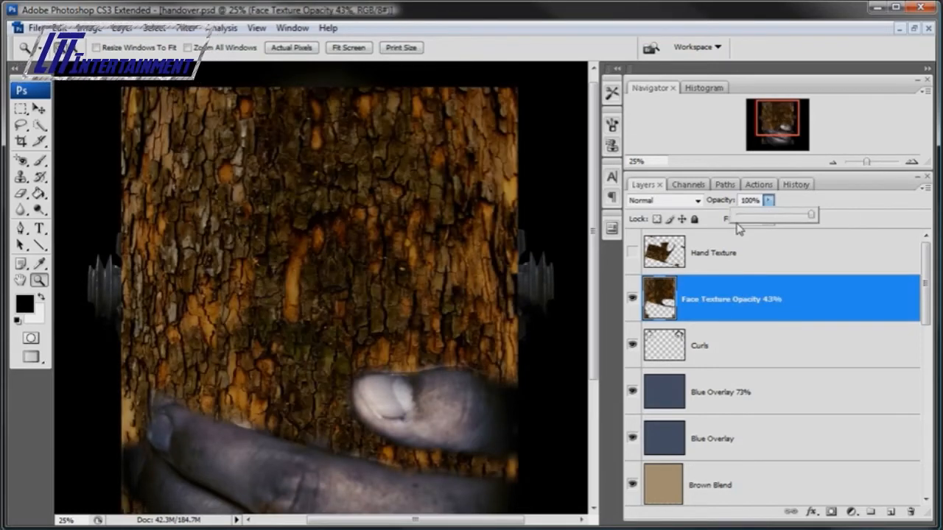
left_click(295, 258)
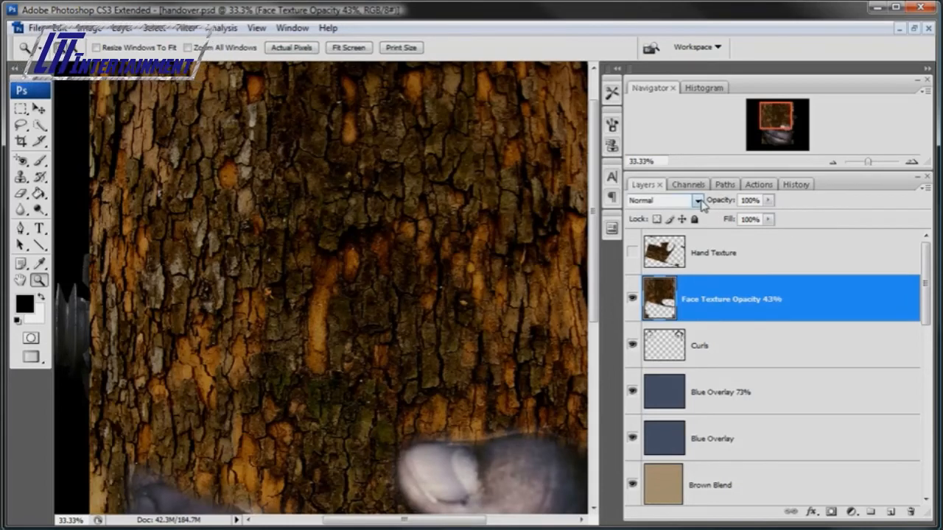
key("4")
key("3")
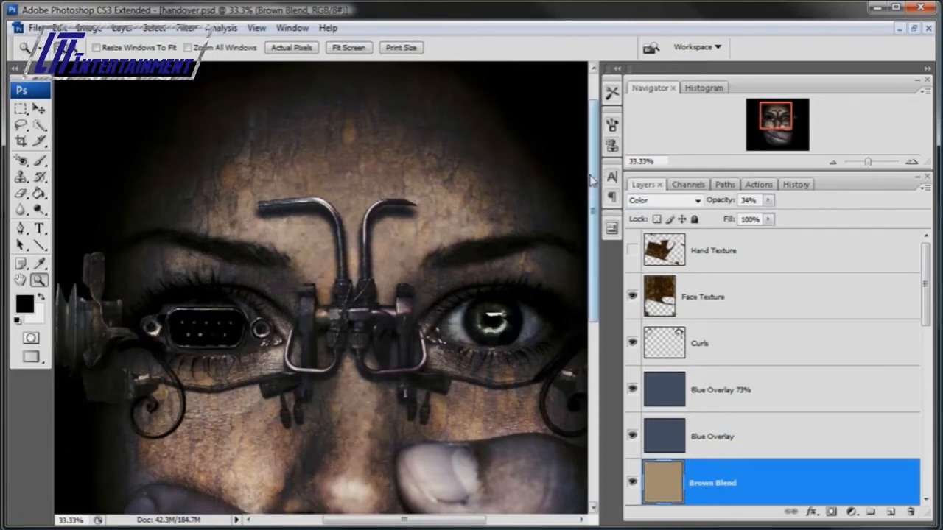
Make the Hand Texture layer visible and check its effect on the fingers and face
left_click_drag(594, 180, 595, 298)
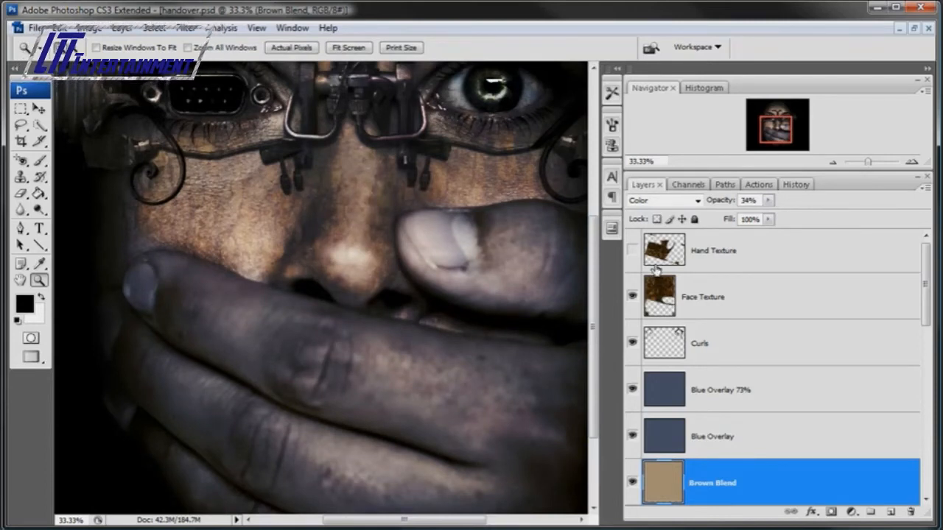
left_click(632, 252)
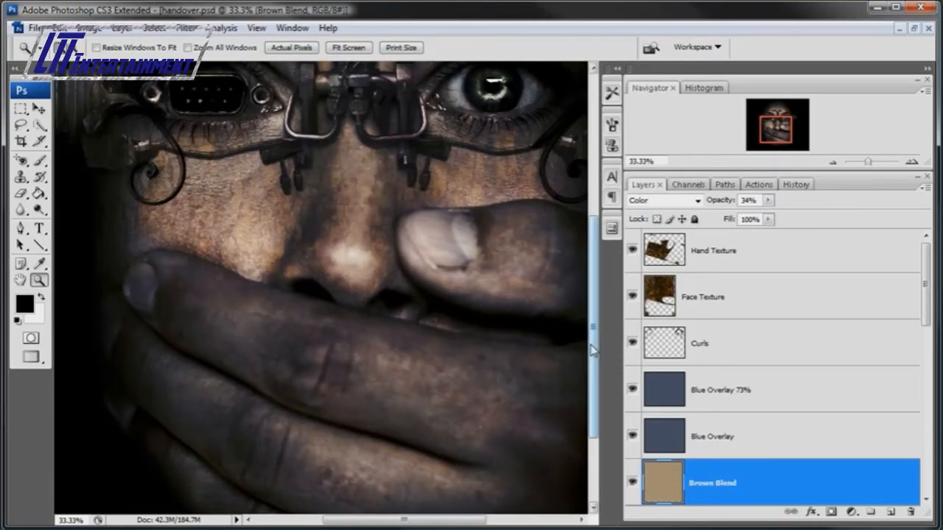
left_click_drag(594, 351, 548, 242)
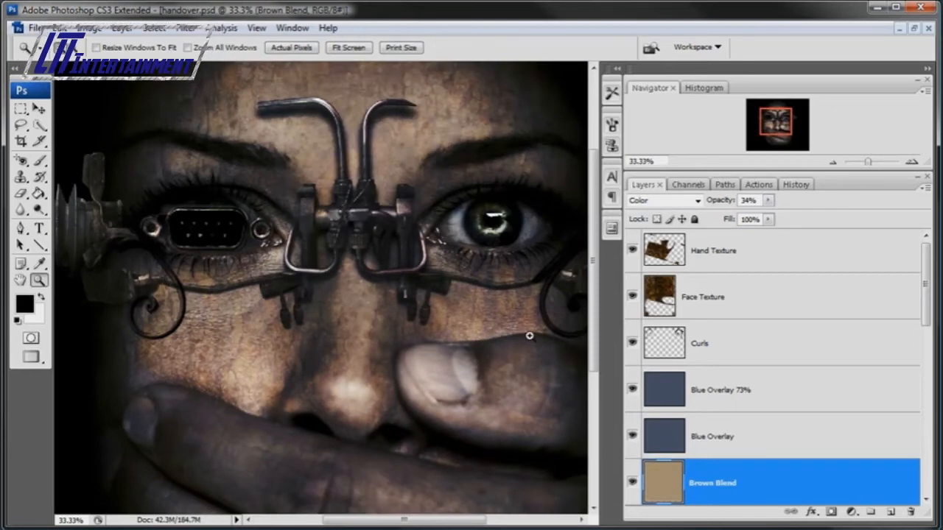
Switch to Adobe Bridge, browse the Dark Faces images, and open the source photo 361877_3658.jpg in Photoshop
scroll(634, 307, "up", 1)
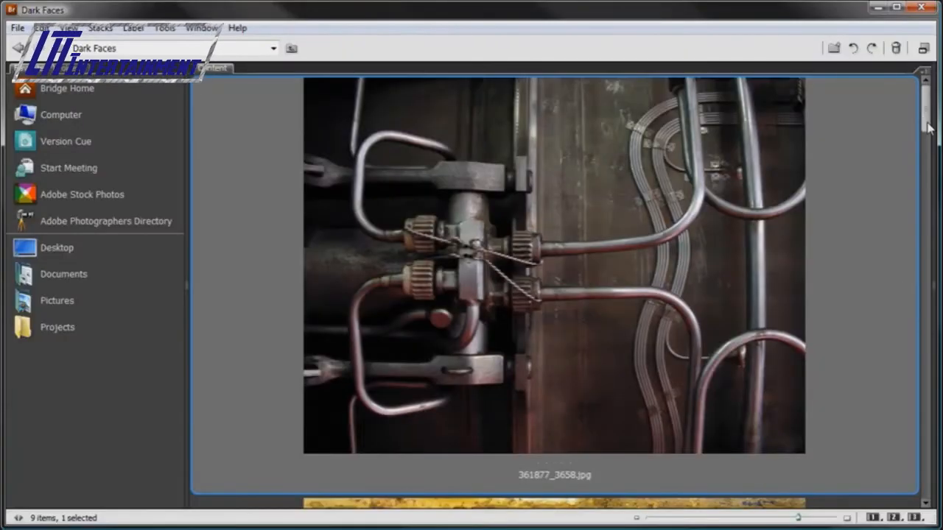
scroll(918, 269, "down", 5)
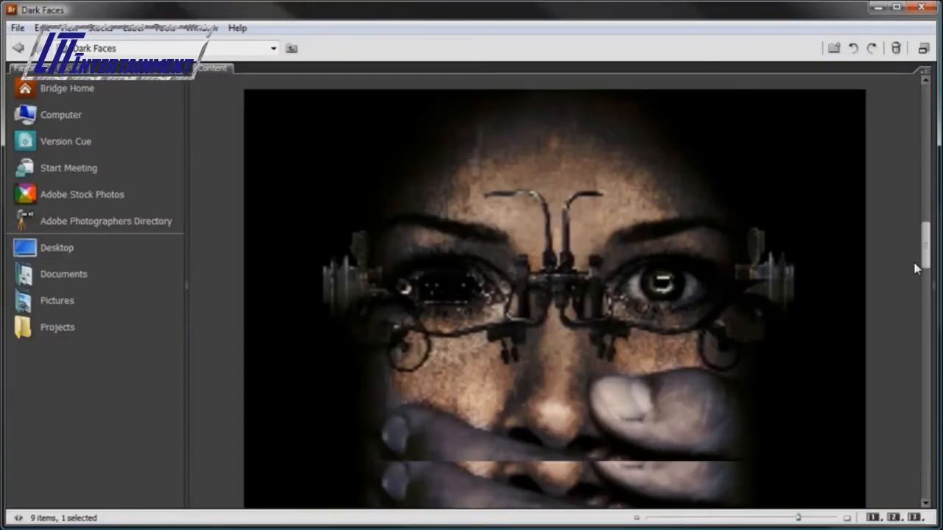
scroll(917, 269, "down", 5)
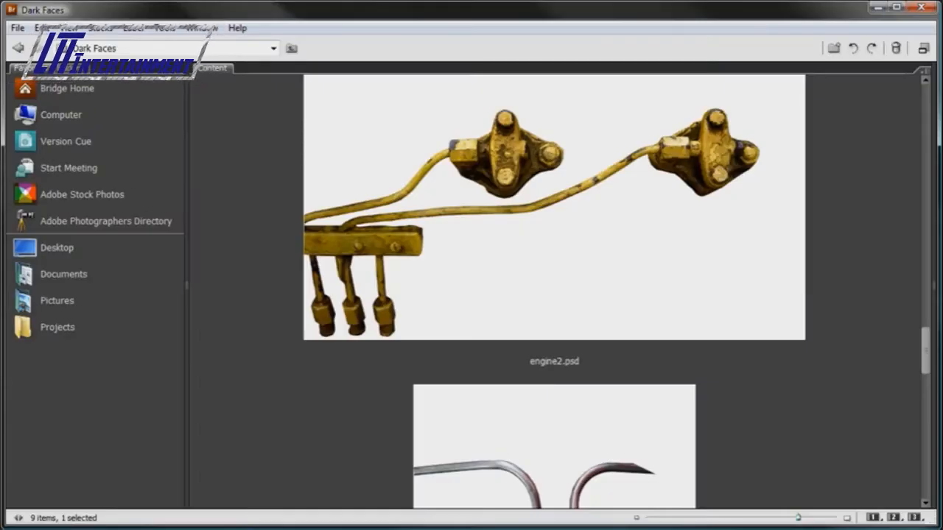
left_click_drag(927, 342, 925, 99)
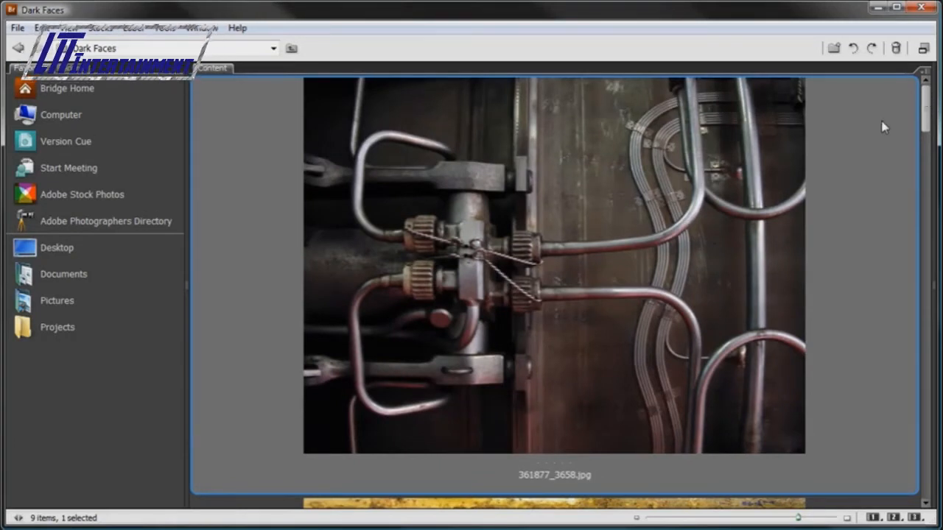
double_click(588, 255)
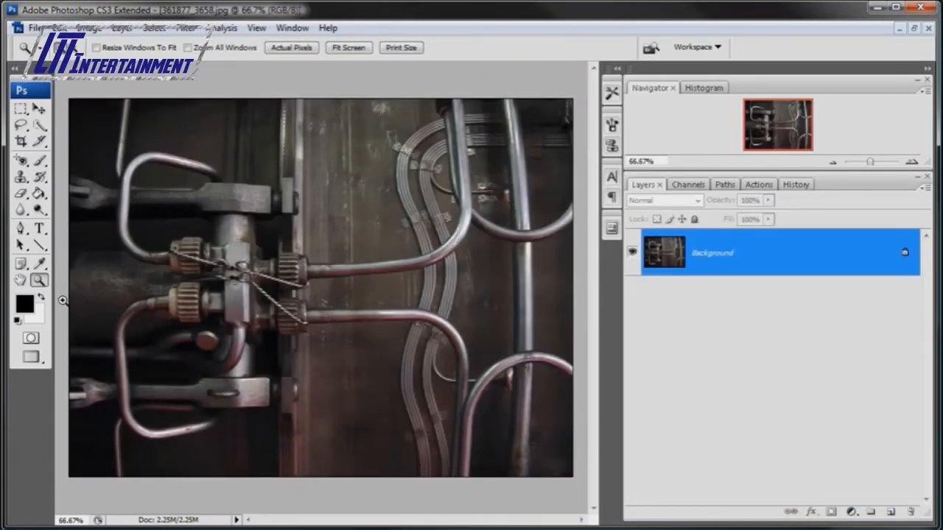
Magnify the photo to 200% around the lower bent pipe and activate the Pen tool
left_click(212, 311)
left_click(237, 419)
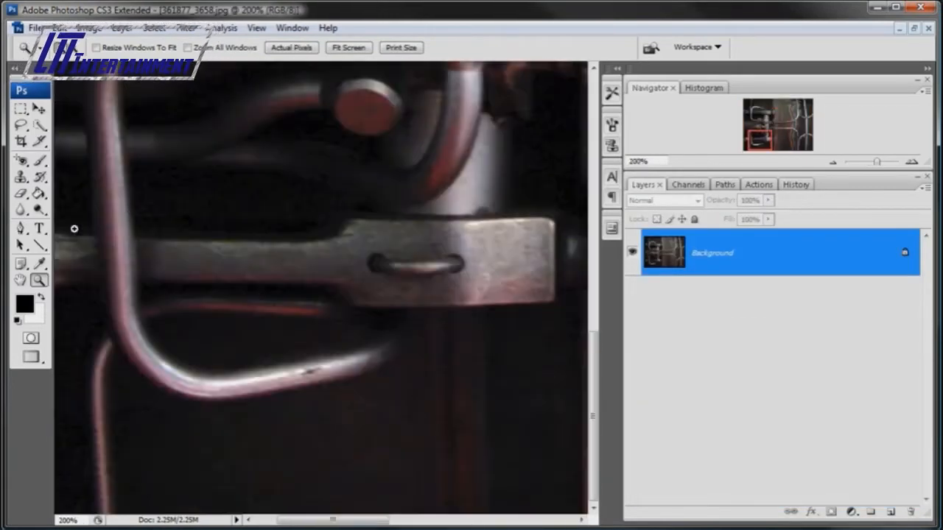
left_click(20, 229)
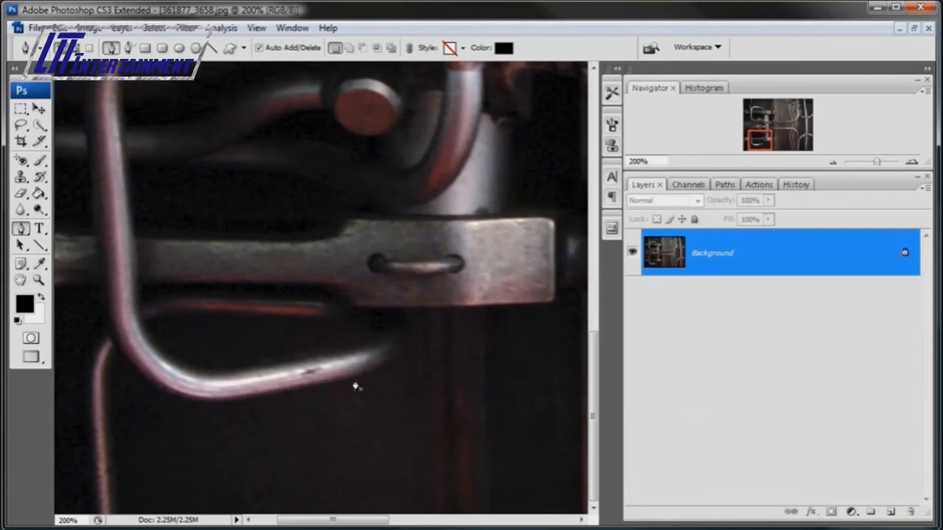
left_click(355, 381)
left_click(287, 394)
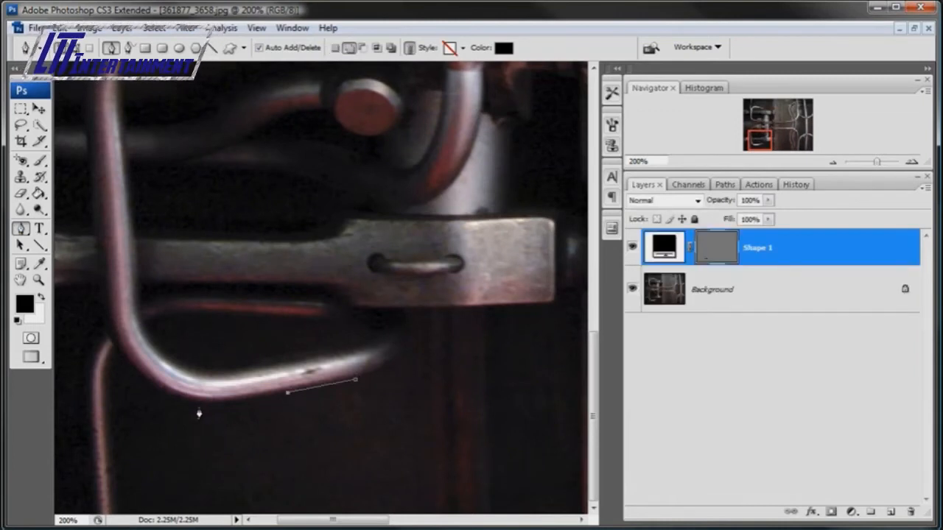
left_click(205, 405)
left_click(166, 397)
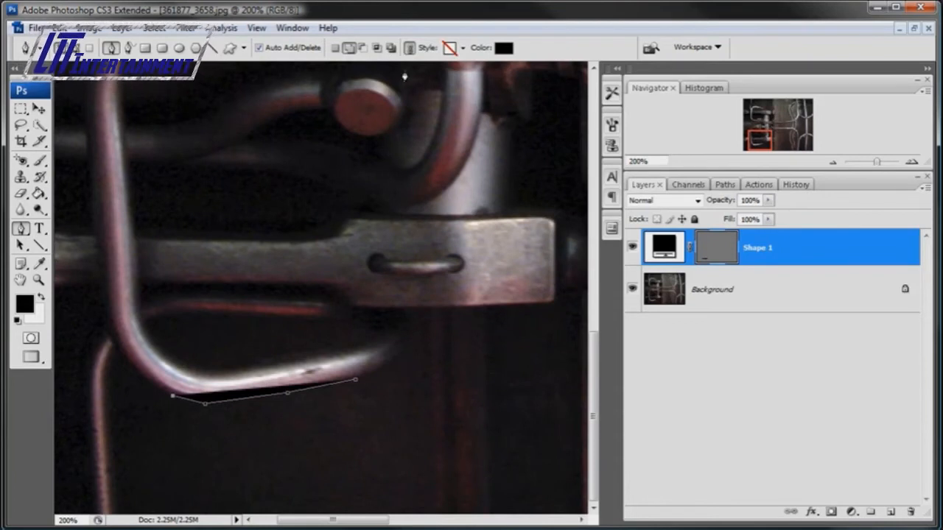
key("ctrl+alt+z")
key("ctrl+alt+z")
key("ctrl+alt+z")
key("ctrl+alt+z")
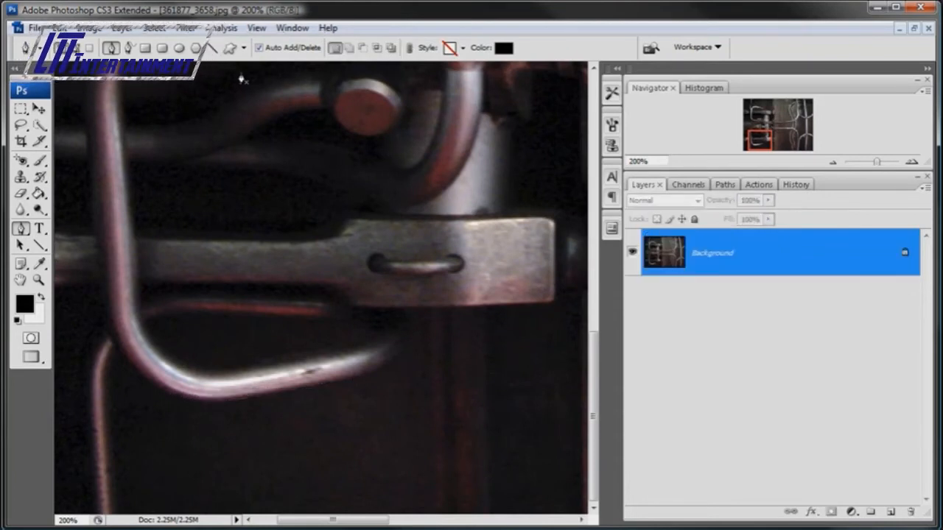
Set the Pen tool to draw paths and trace the outer edge of the lower pipe bend with anchor points
left_click(75, 49)
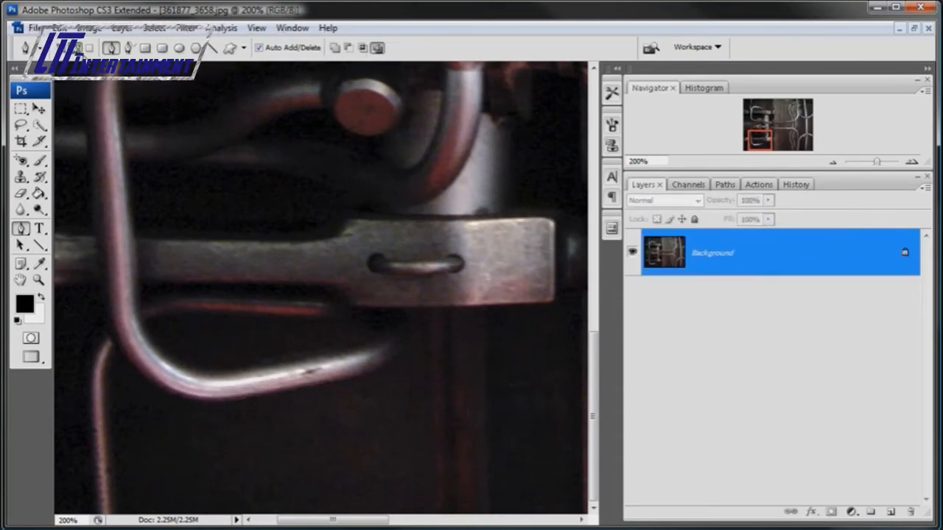
scroll(349, 388, "left", 1)
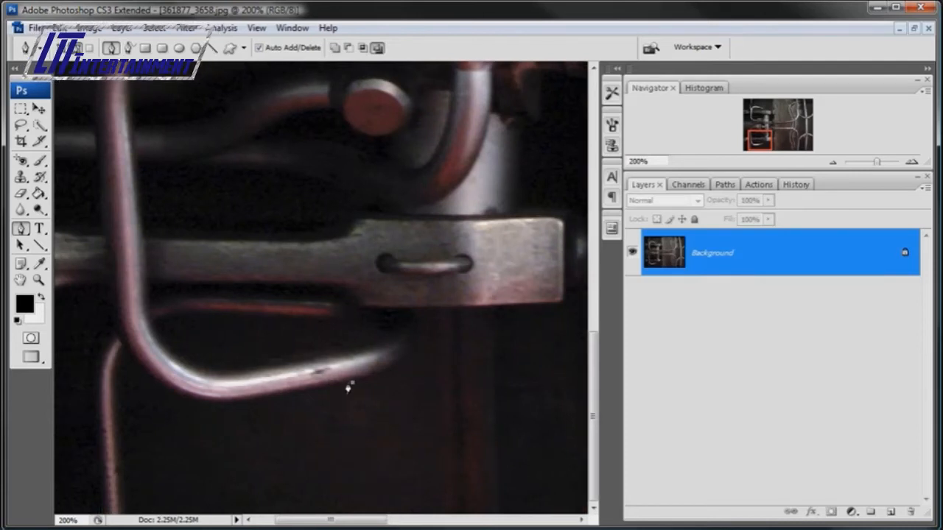
left_click(286, 391)
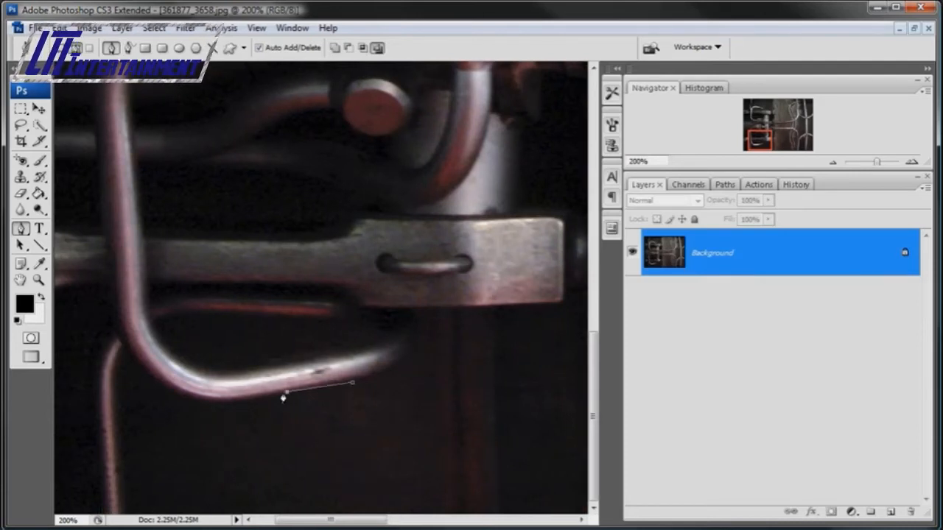
left_click(232, 404)
left_click(189, 401)
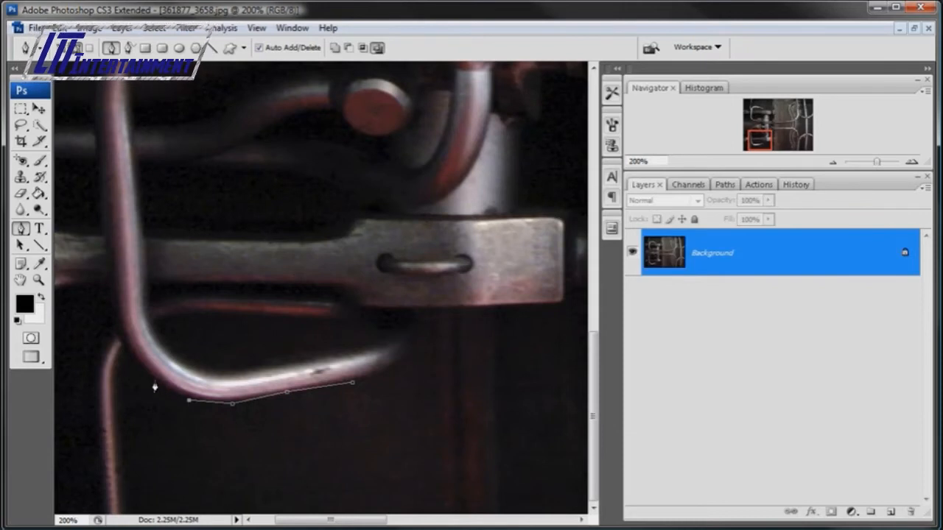
left_click(153, 383)
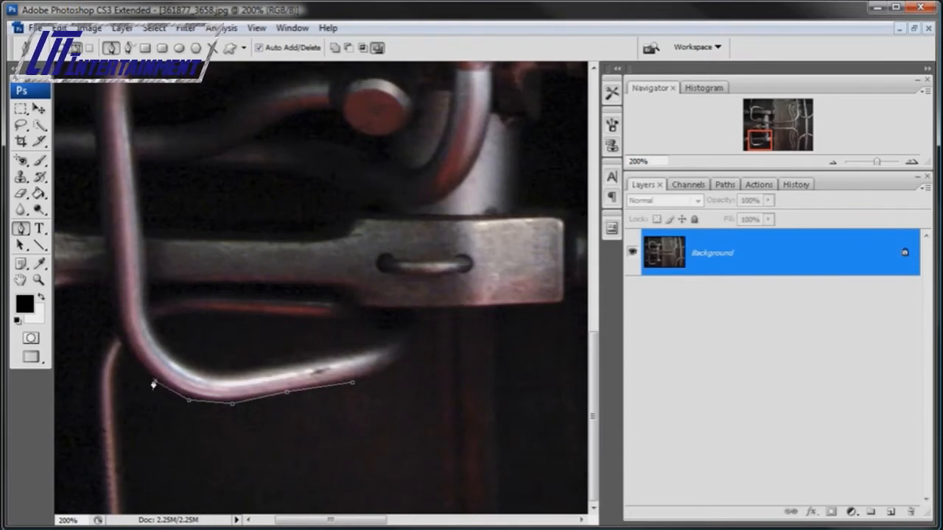
left_click(117, 318)
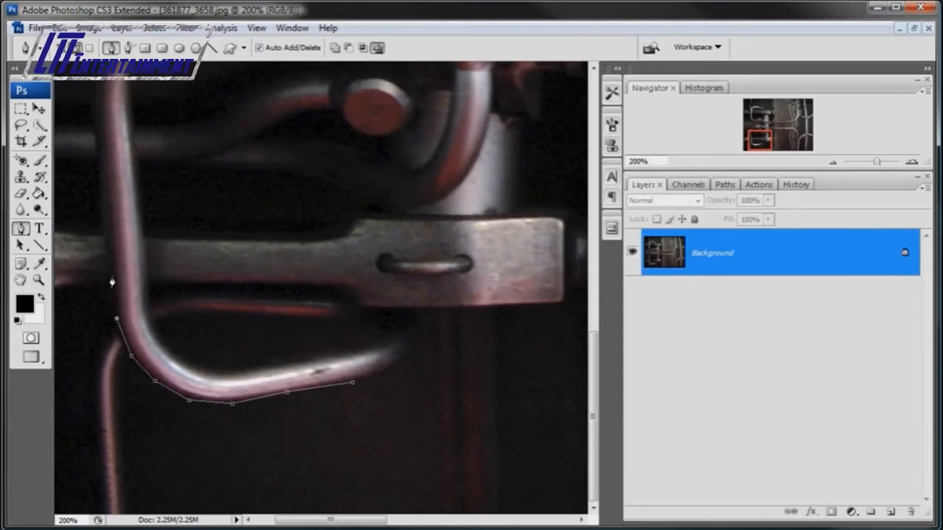
left_click(113, 278)
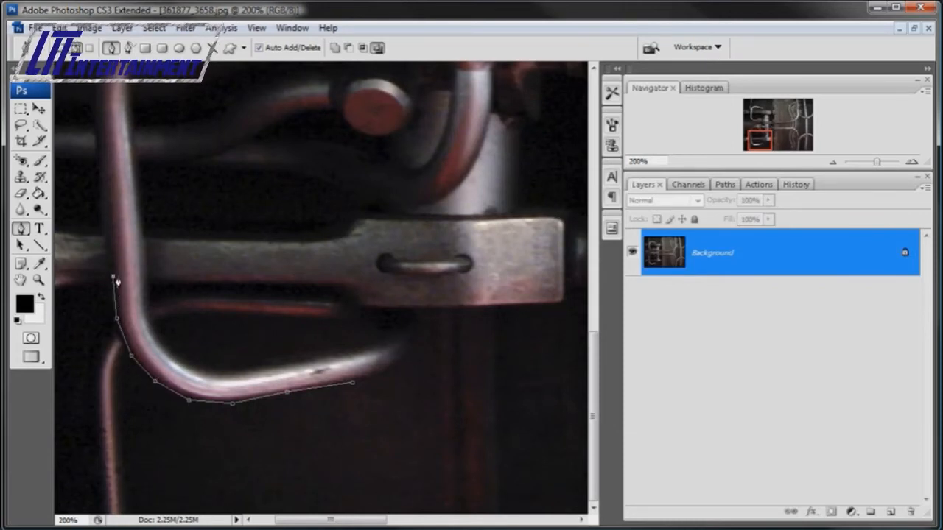
Trace back along the inner edge of the pipe bend and close the path at its starting point
left_click(150, 315)
left_click(157, 332)
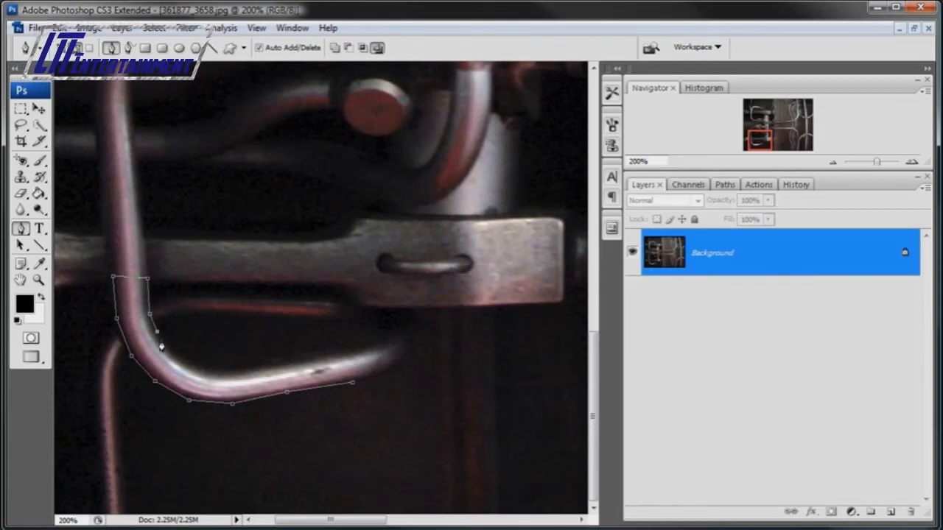
left_click(206, 362)
left_click(233, 364)
left_click(292, 358)
left_click(338, 347)
left_click(352, 385)
Convert the closed path into a new anti-aliased selection and copy the selected pipe section
right_click(233, 374)
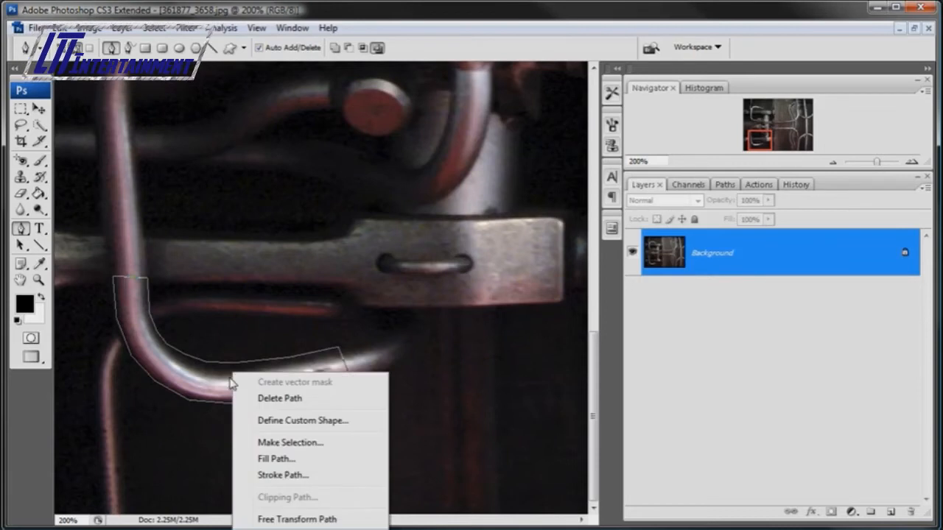
left_click(276, 442)
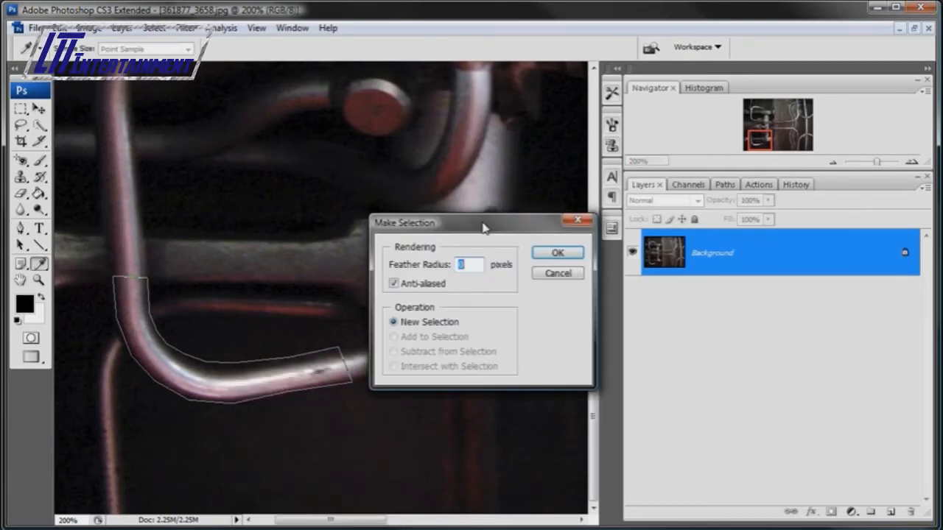
left_click(542, 251)
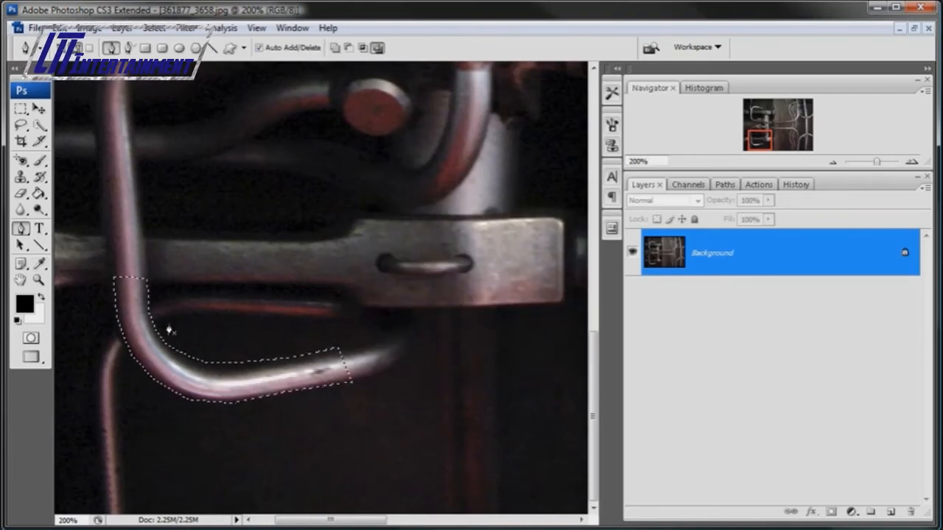
left_click(59, 28)
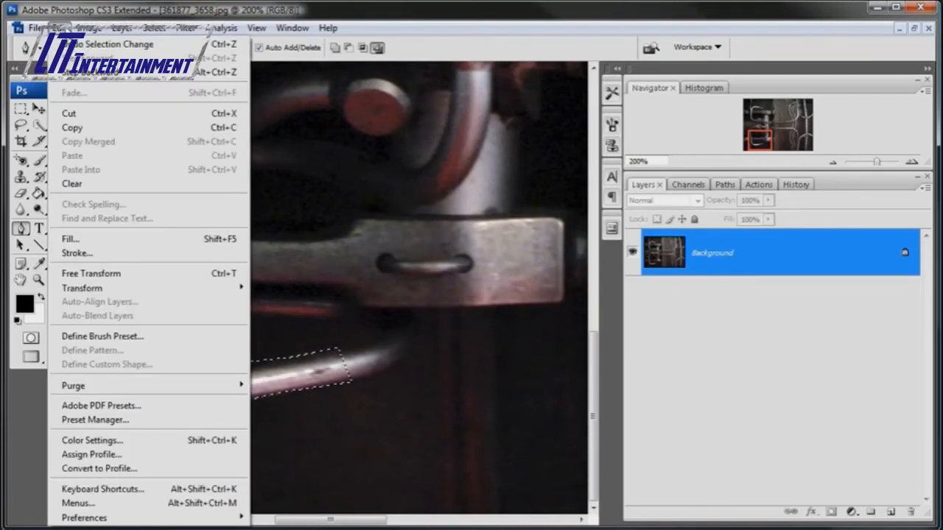
left_click(70, 133)
Paste the copied pipe into handover.psd above the Blue Overlay 73% layer and move it beside the nose-bridge mechanism
left_click(292, 28)
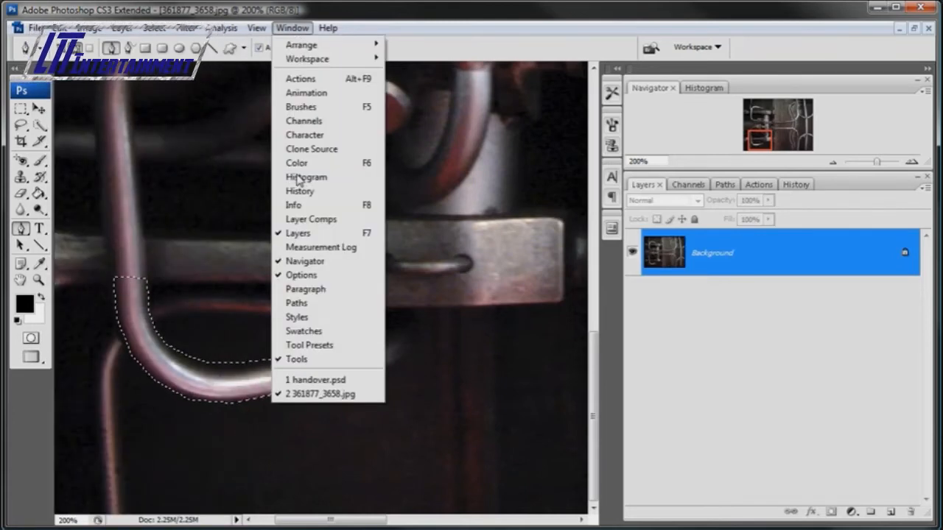
left_click(316, 488)
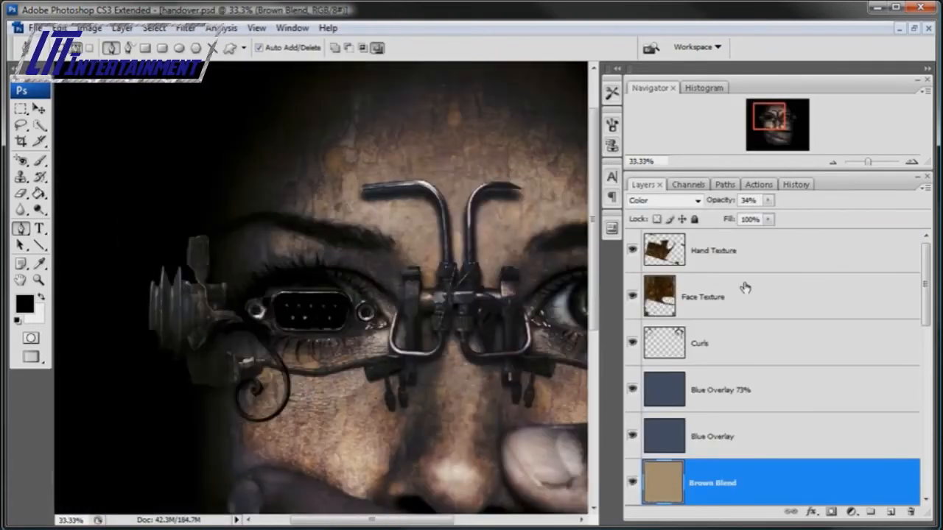
left_click(773, 368)
left_click(59, 28)
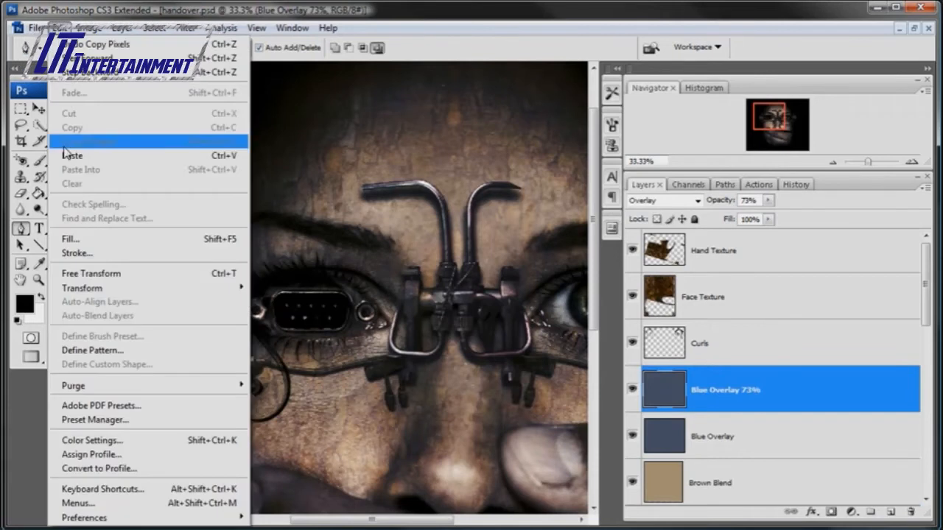
left_click(81, 140)
left_click(39, 108)
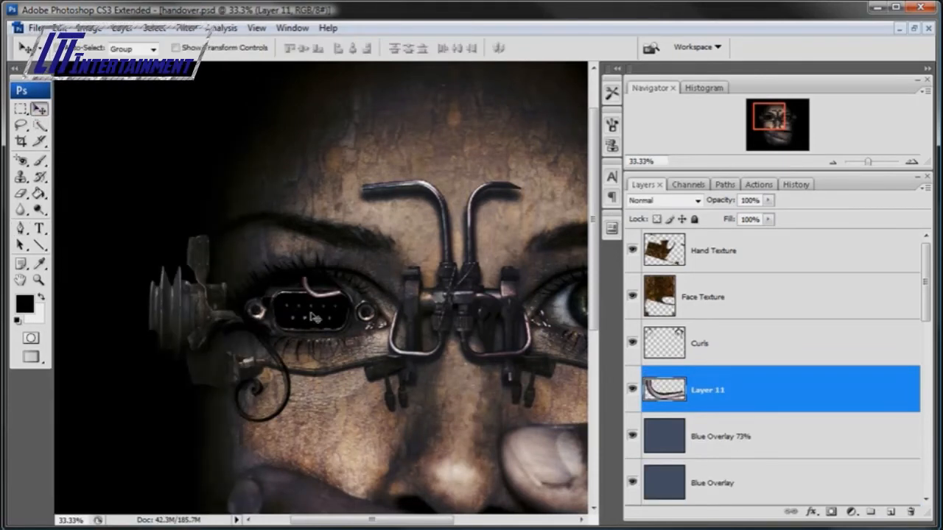
left_click_drag(313, 315, 405, 328)
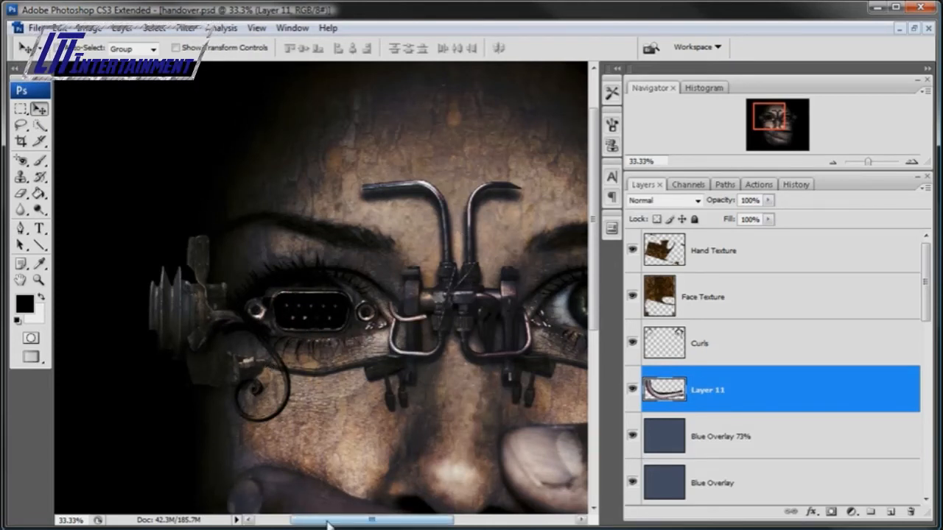
Move the pasted pipe piece up onto the forehead beside the upright tubes and hide its layer
left_click_drag(309, 519, 345, 519)
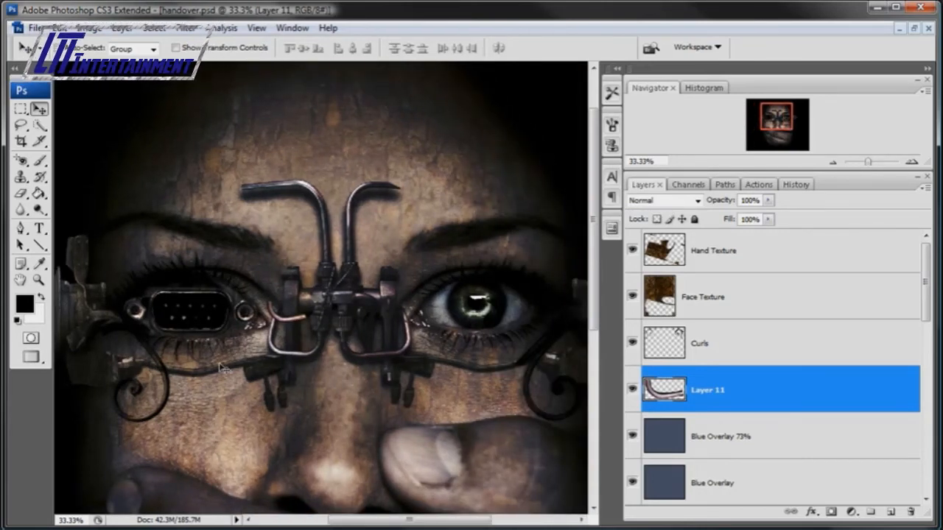
left_click_drag(315, 380, 349, 277)
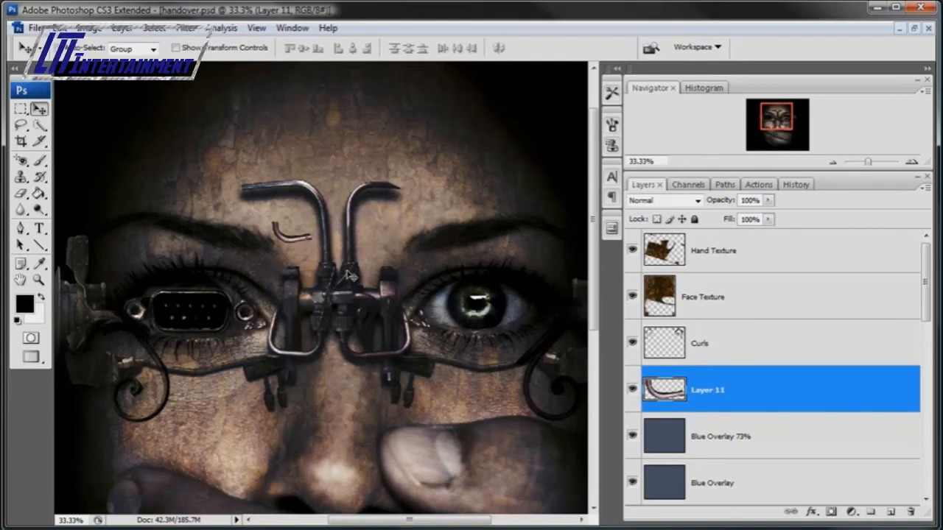
left_click(632, 391)
left_click_drag(589, 177, 594, 249)
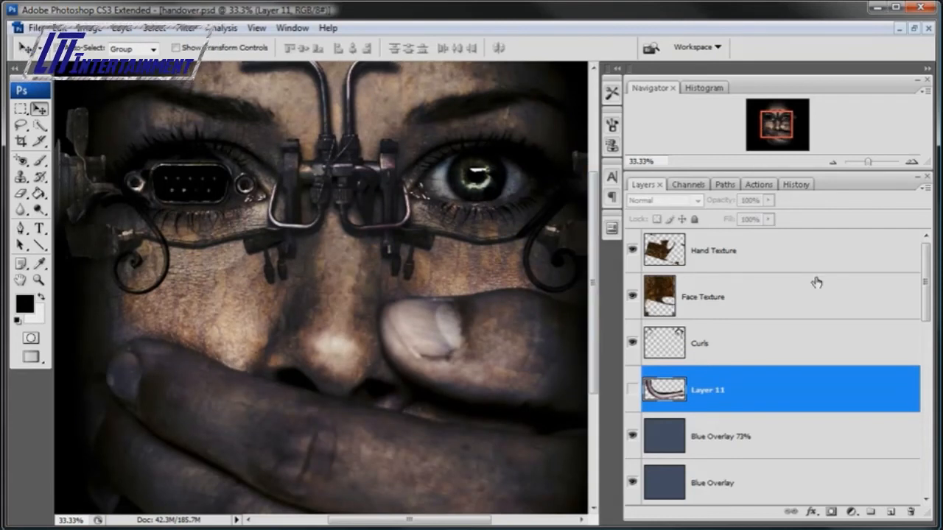